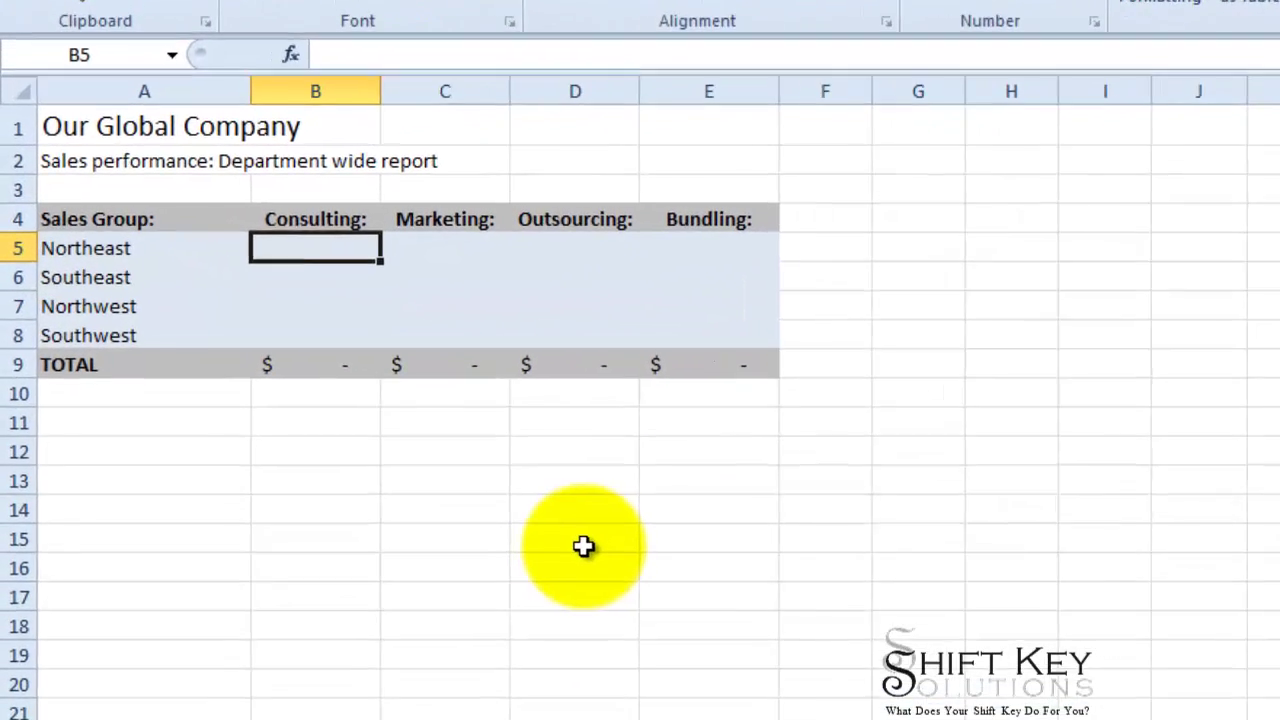
# Start a SUM in summary cell B5 that adds Qtr1's and Qtr2's B5 cells.
pyautogui.write('=sum')
pyautogui.press('Tab')
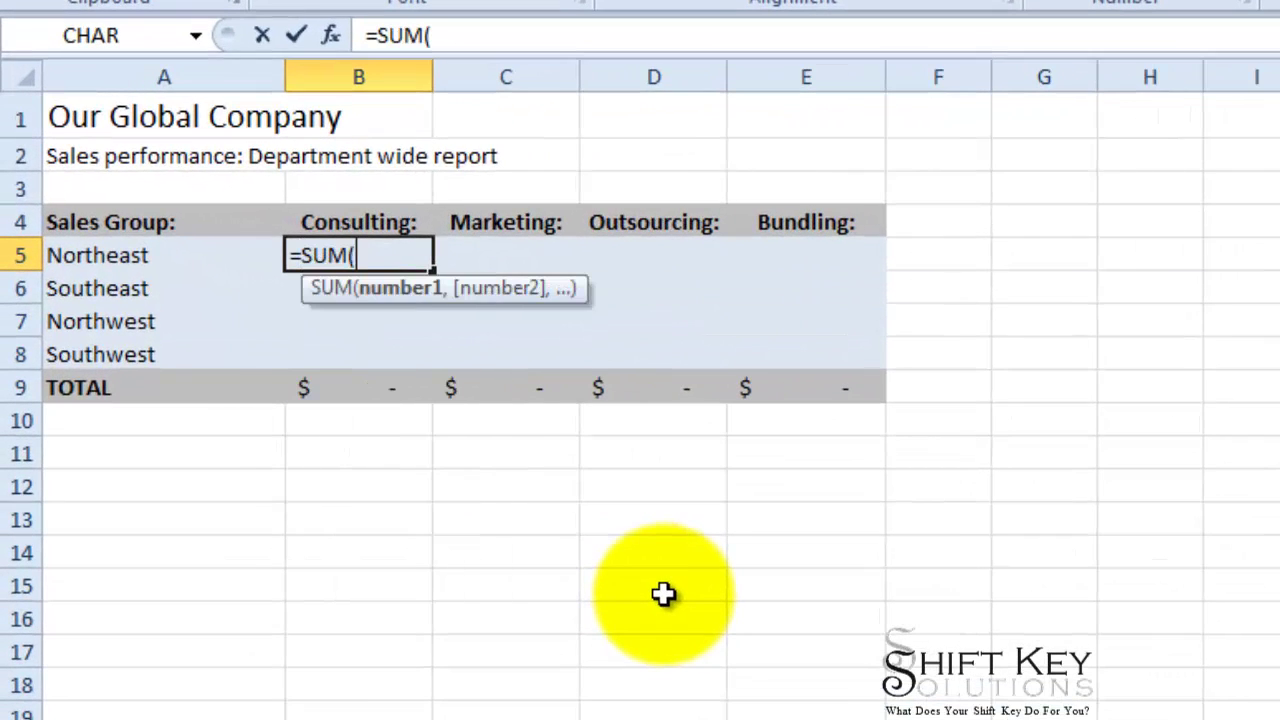
pyautogui.hotkey('ctrl', 'pagedown')
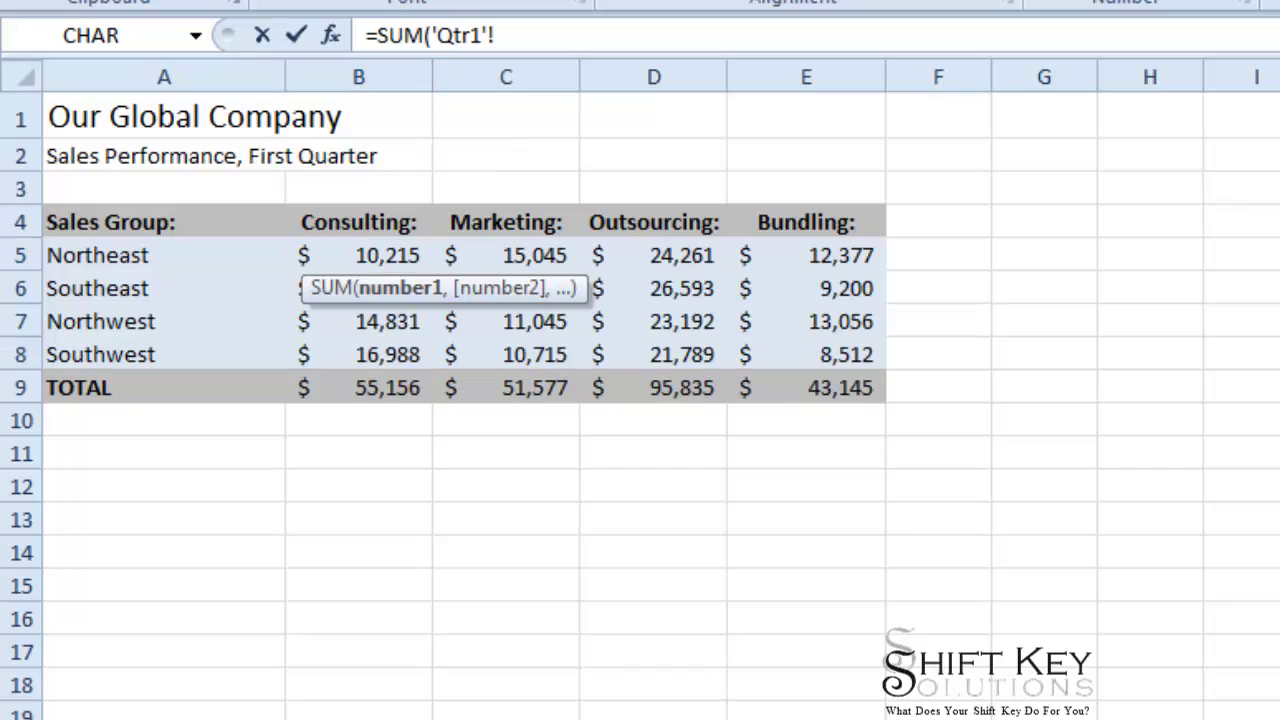
pyautogui.click(369, 252)
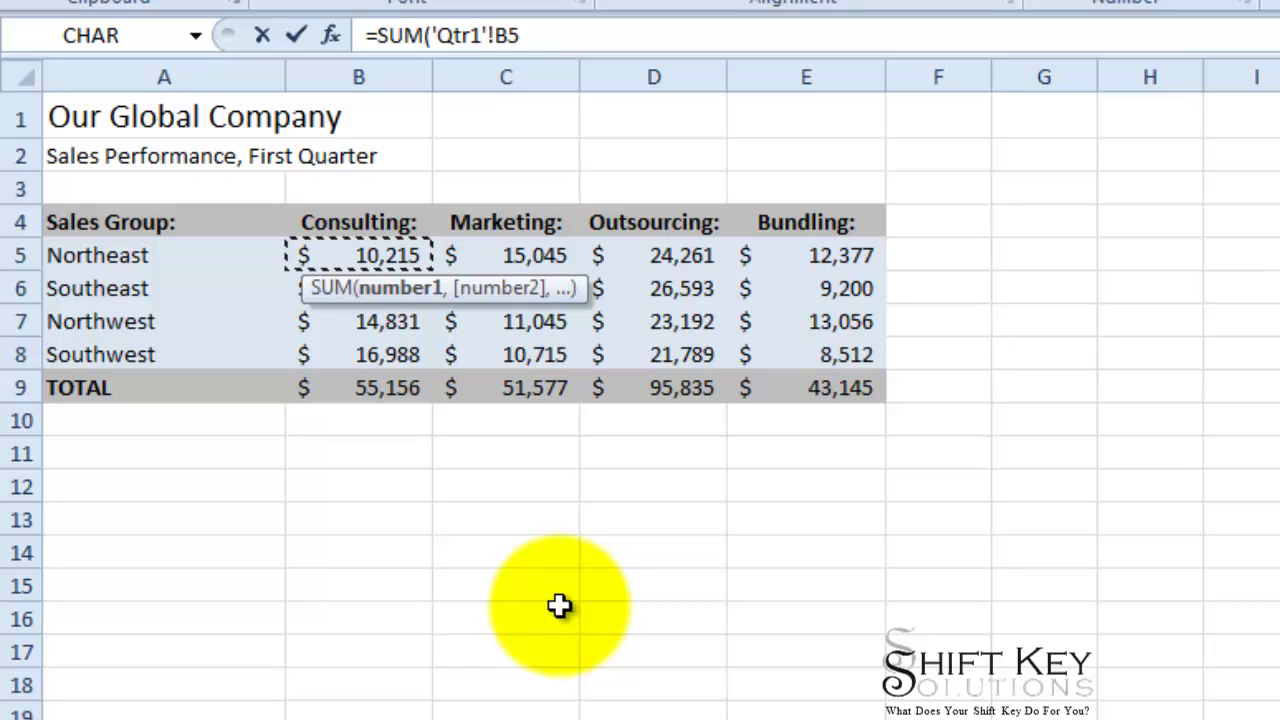
pyautogui.write(',')
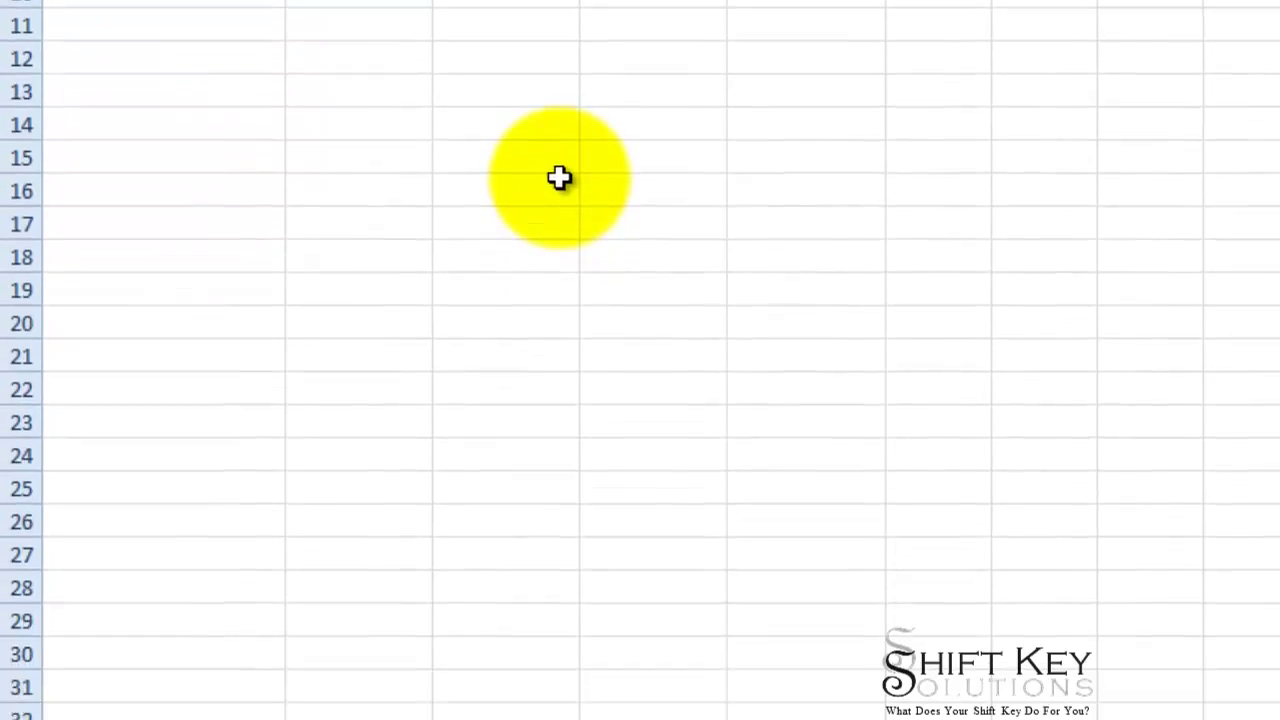
pyautogui.click(205, 716)
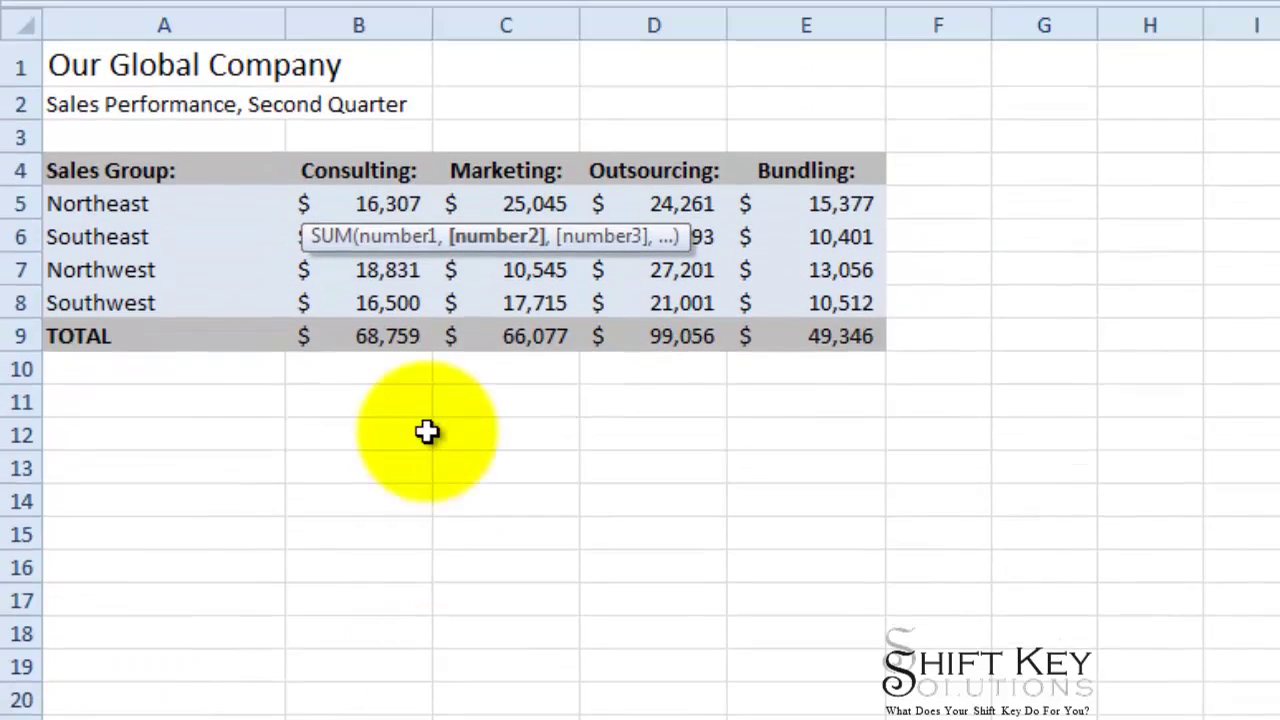
pyautogui.click(371, 283)
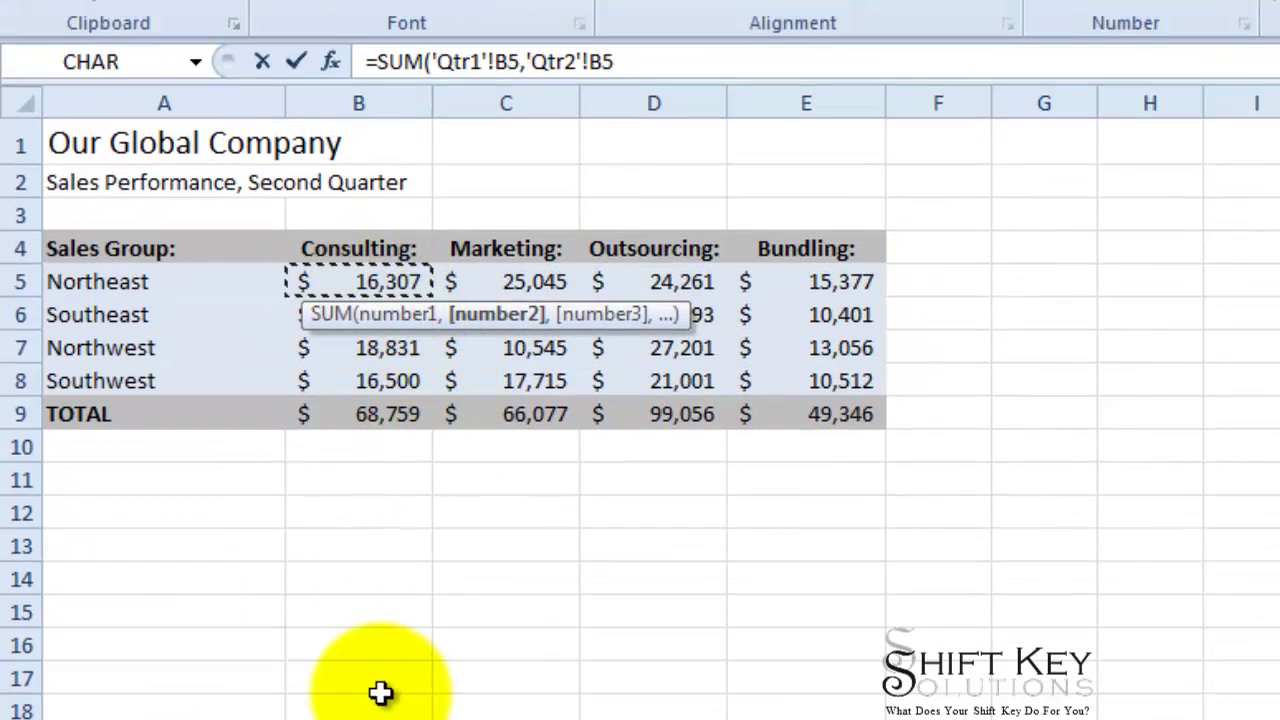
pyautogui.write(',')
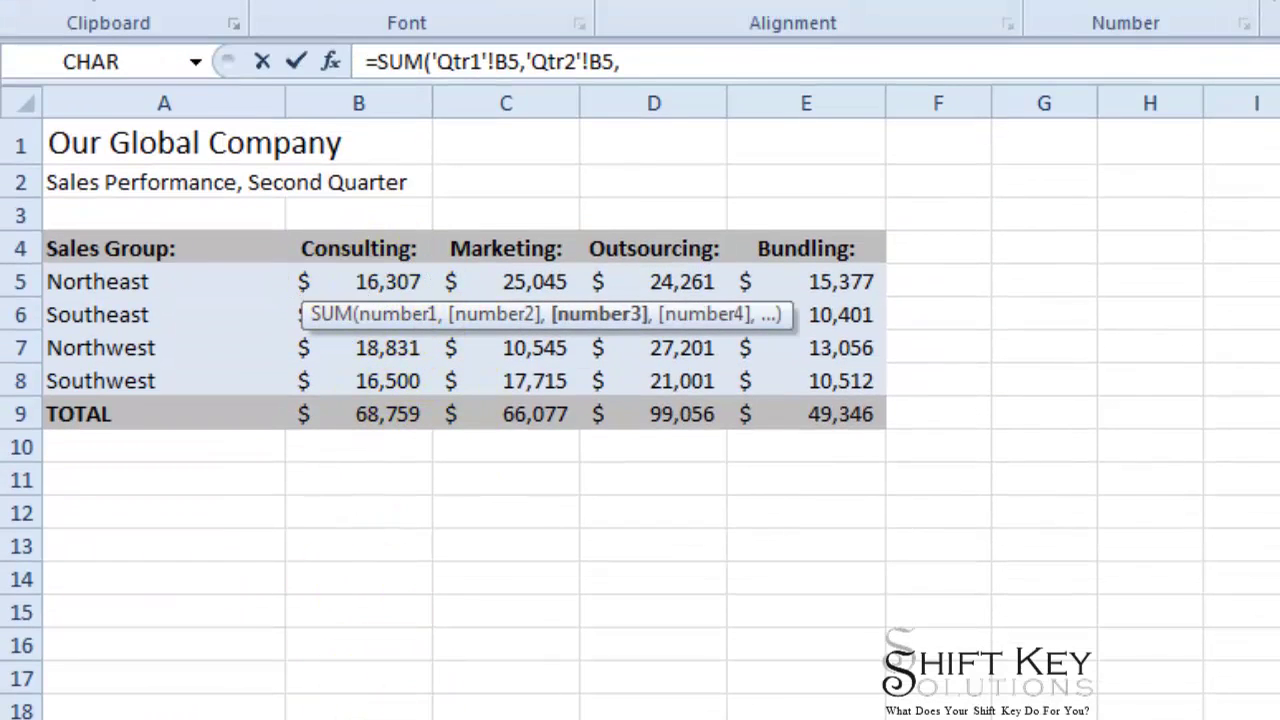
# Add Qtr3's and Qtr4's B5 to the SUM and commit it, giving $61,749.
pyautogui.click(533, 712)
pyautogui.click(389, 287)
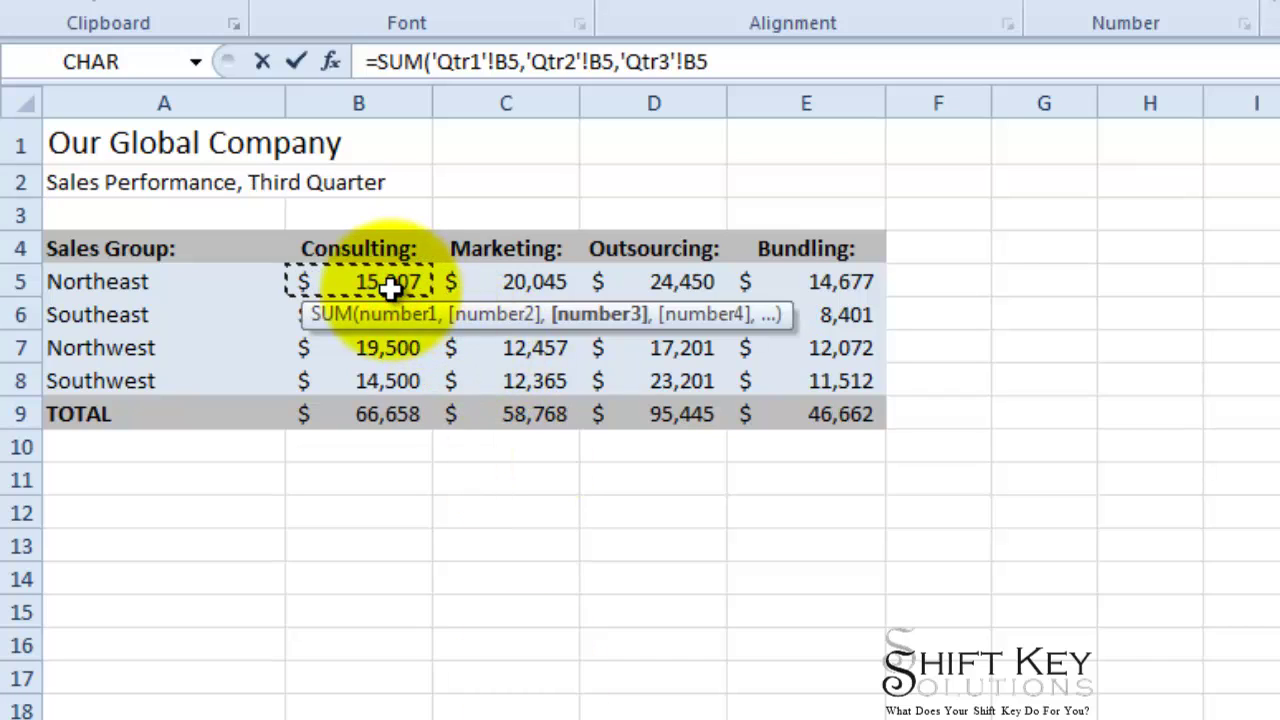
pyautogui.write(',')
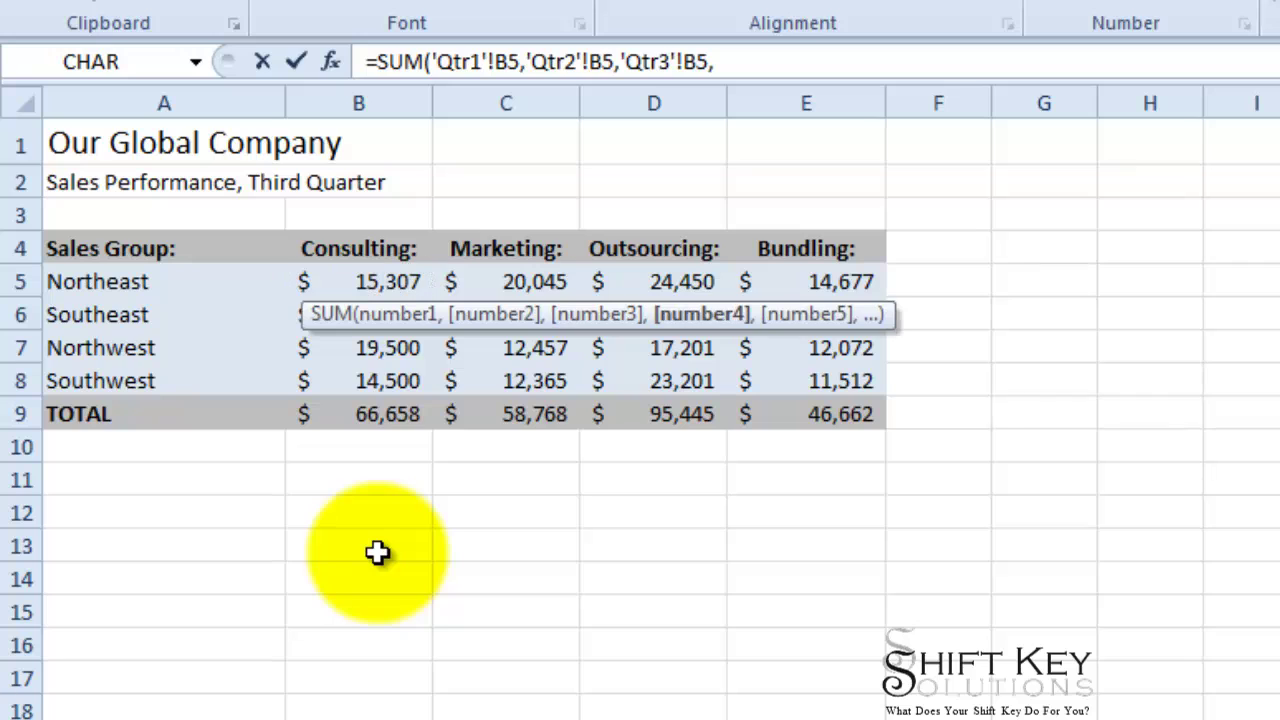
pyautogui.hotkey('ctrl', 'pagedown')
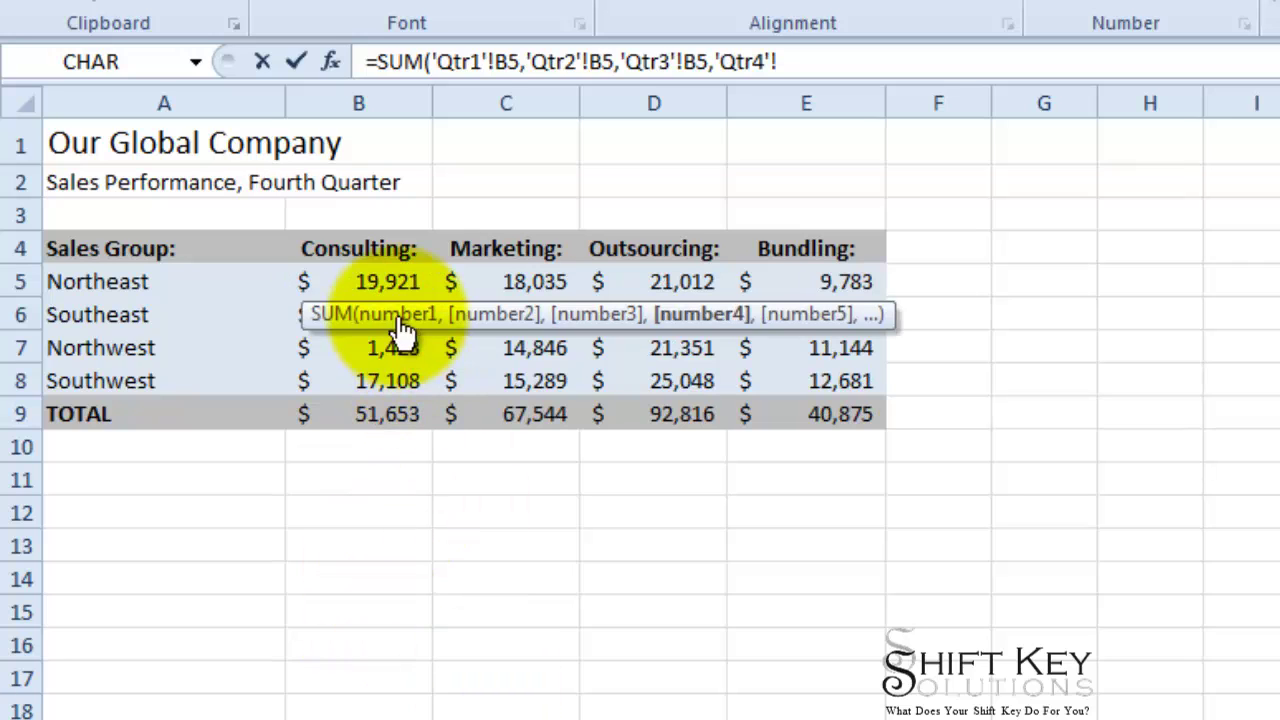
pyautogui.click(383, 282)
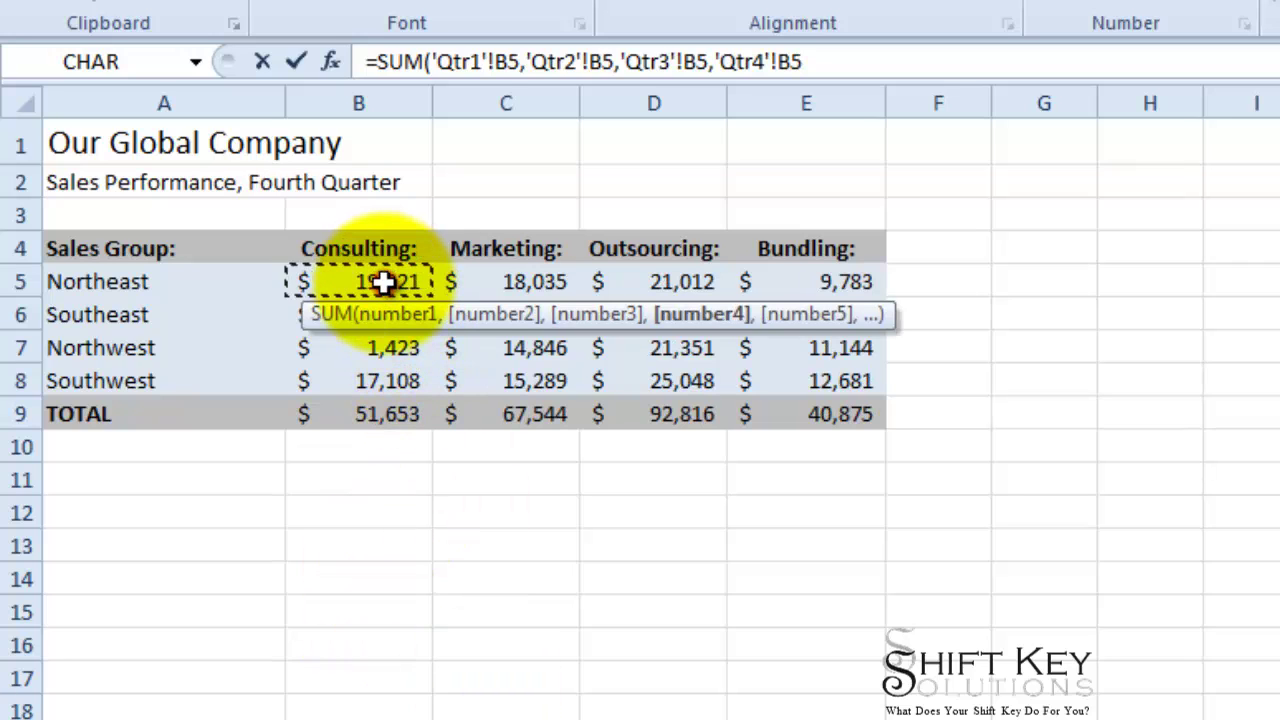
pyautogui.click(298, 62)
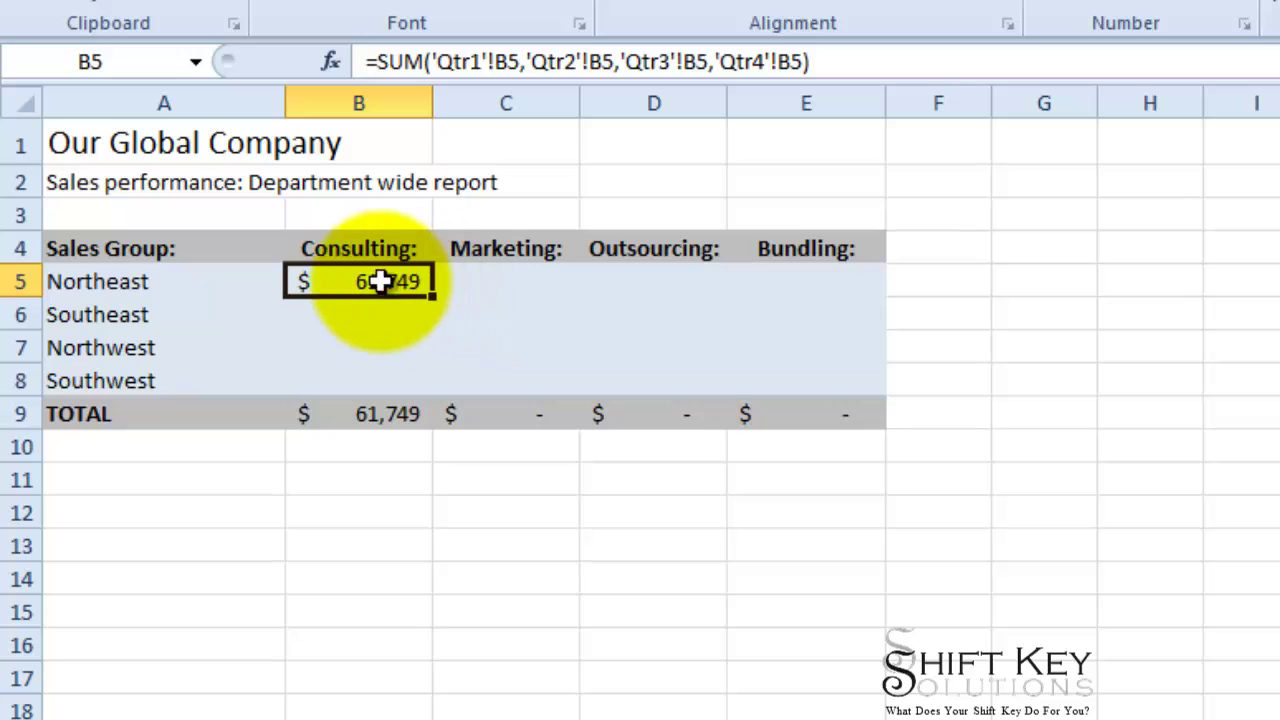
pyautogui.click(494, 283)
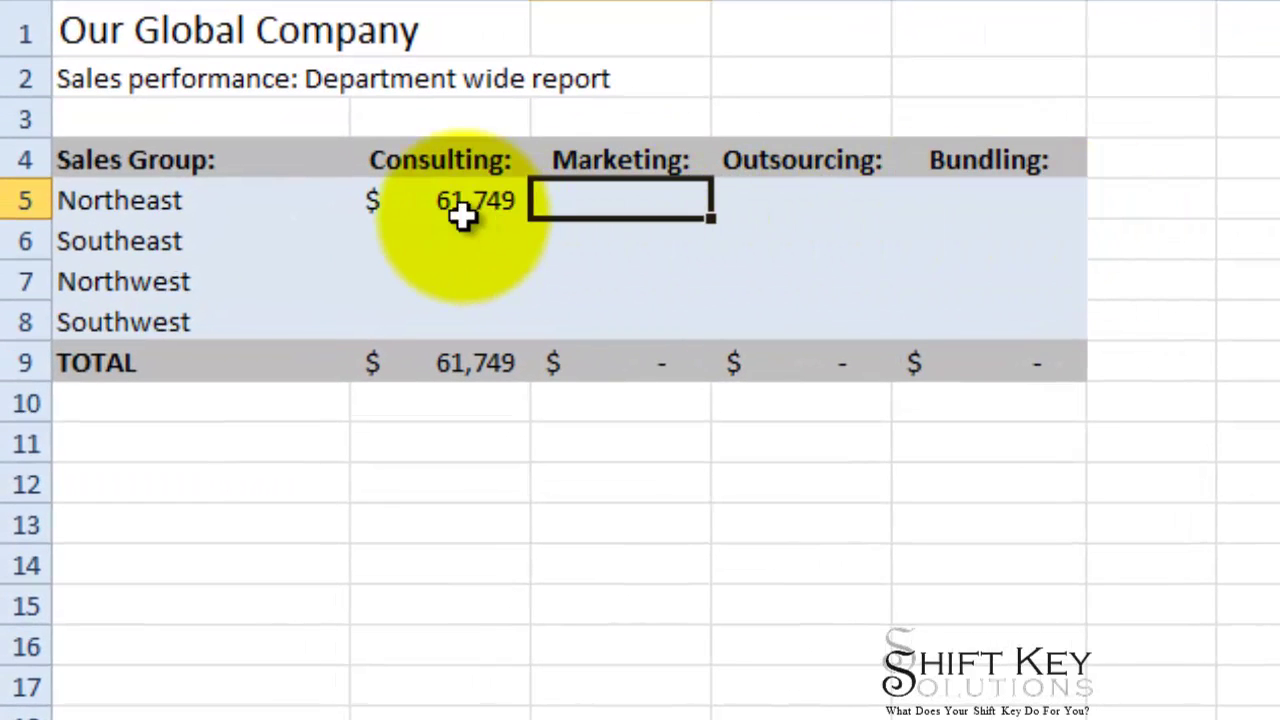
# Fill B5's SUM formula across to E5 and down to row 8, then select A4:E8.
pyautogui.click(459, 220)
pyautogui.moveTo(529, 217); pyautogui.dragTo(994, 220)
pyautogui.moveTo(1085, 218); pyautogui.dragTo(1086, 340)
pyautogui.click(432, 208)
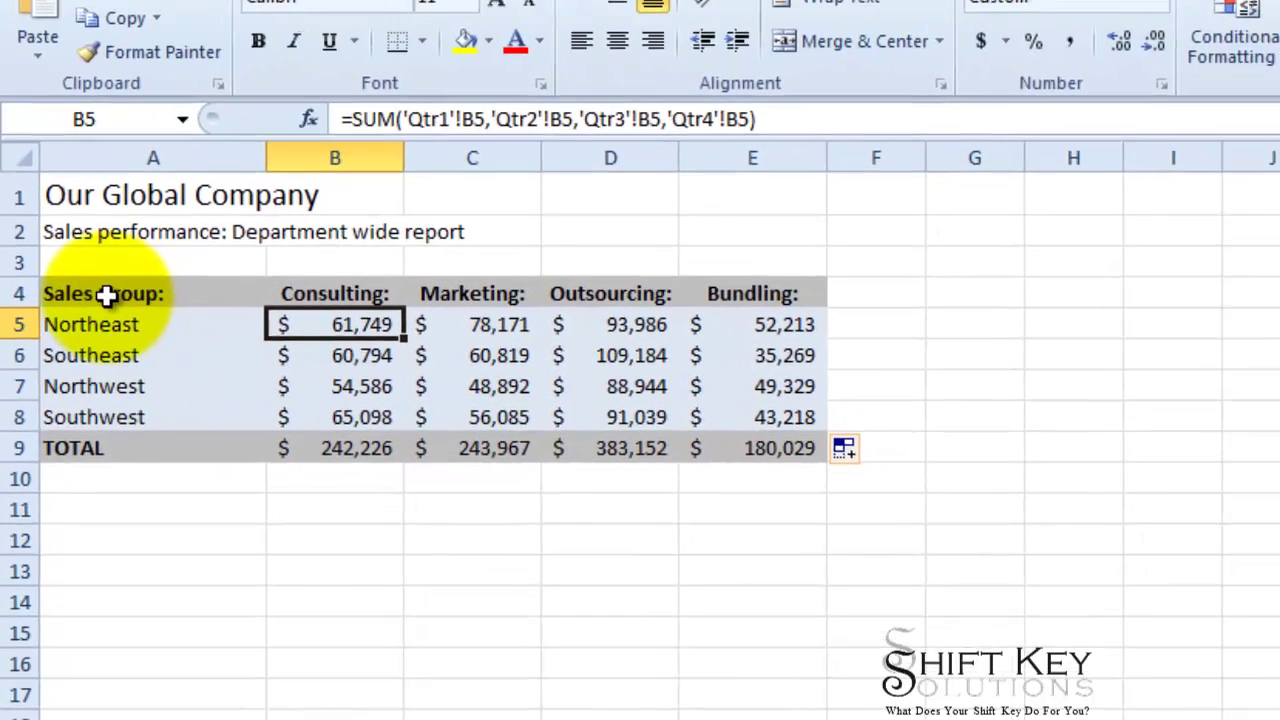
pyautogui.moveTo(132, 216); pyautogui.dragTo(954, 371)
pyautogui.moveTo(765, 440); pyautogui.dragTo(765, 440)
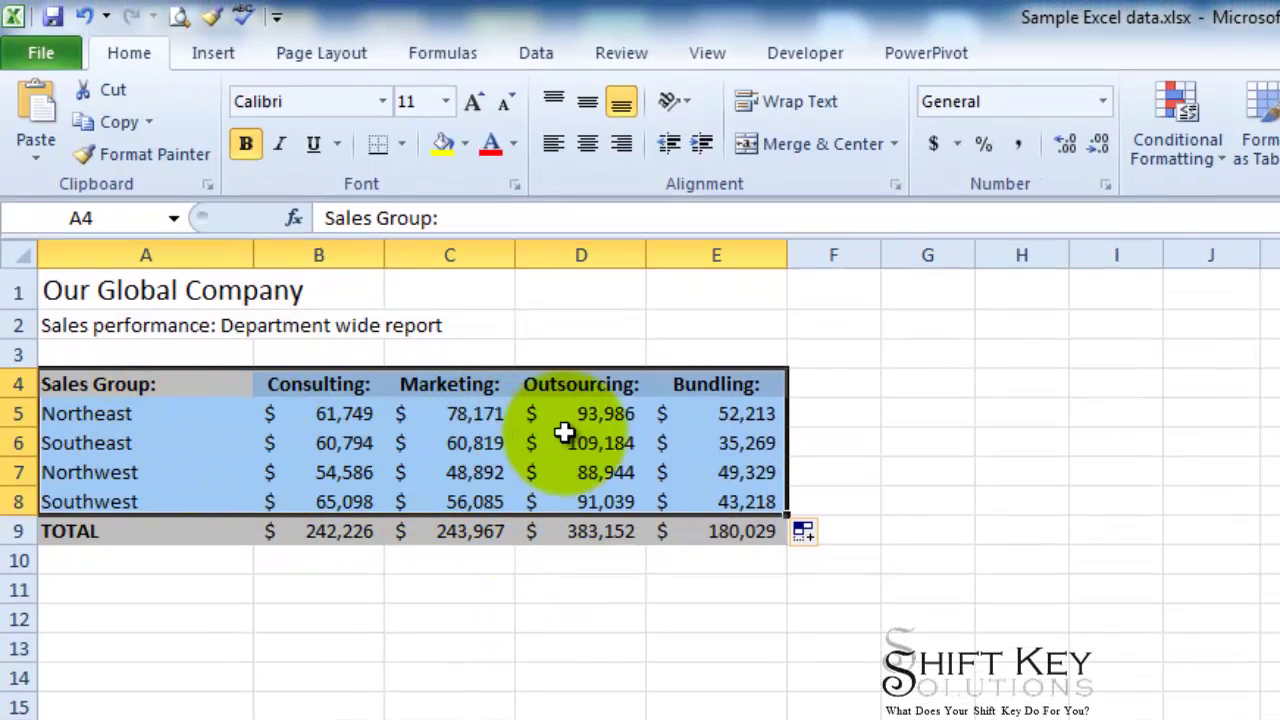
# Insert a clustered bar chart of A4:E8 and move it below the table.
pyautogui.click(211, 55)
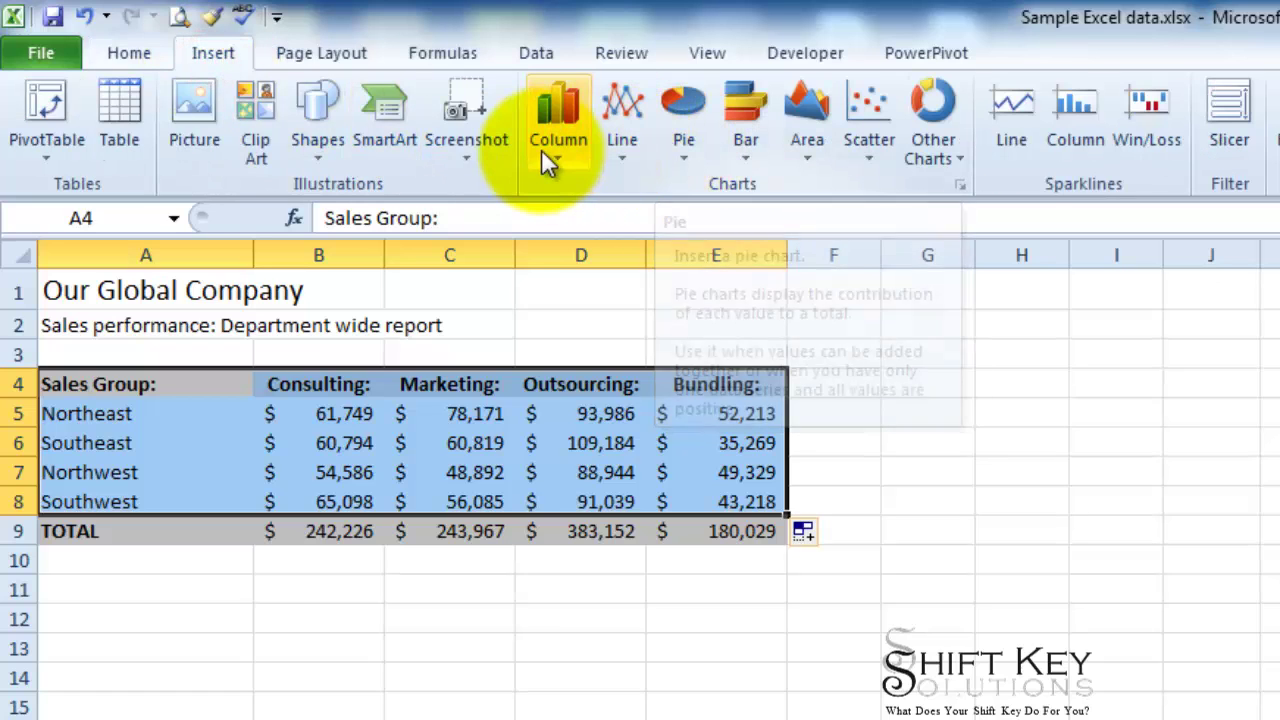
pyautogui.click(541, 149)
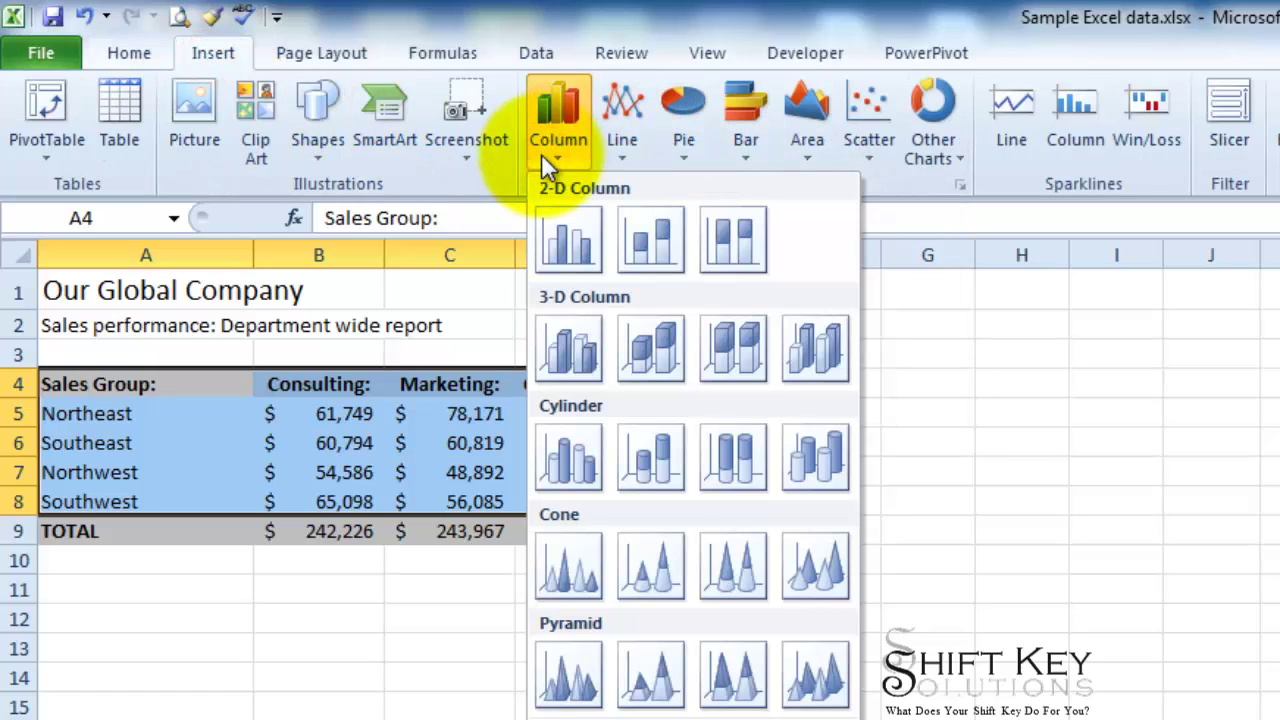
pyautogui.click(745, 150)
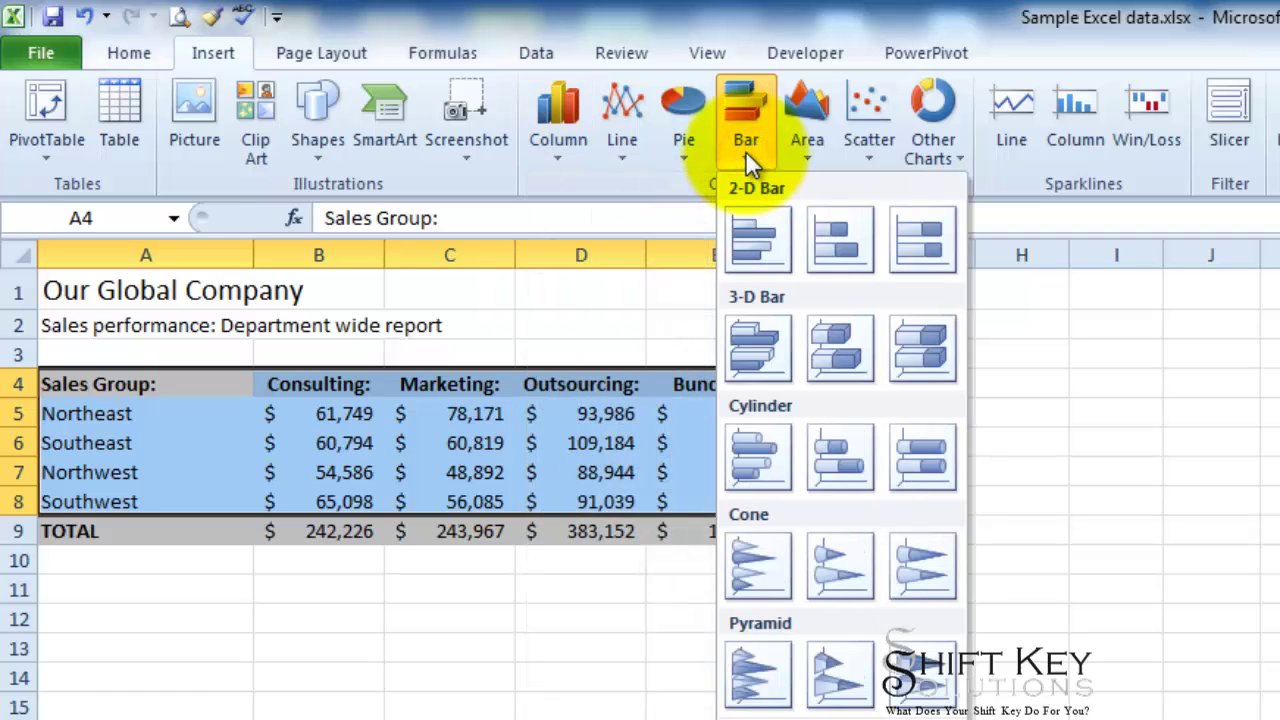
pyautogui.click(758, 249)
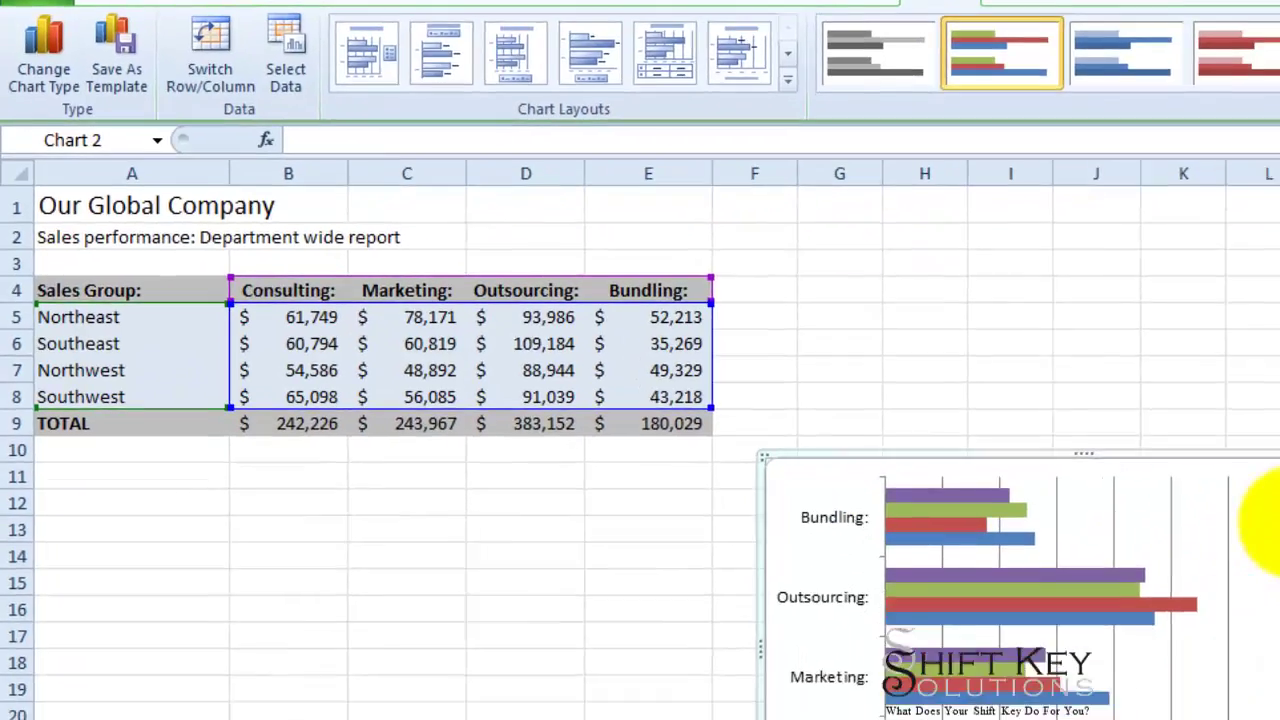
pyautogui.moveTo(1279, 624); pyautogui.dragTo(1052, 624)
pyautogui.moveTo(833, 372); pyautogui.dragTo(576, 369)
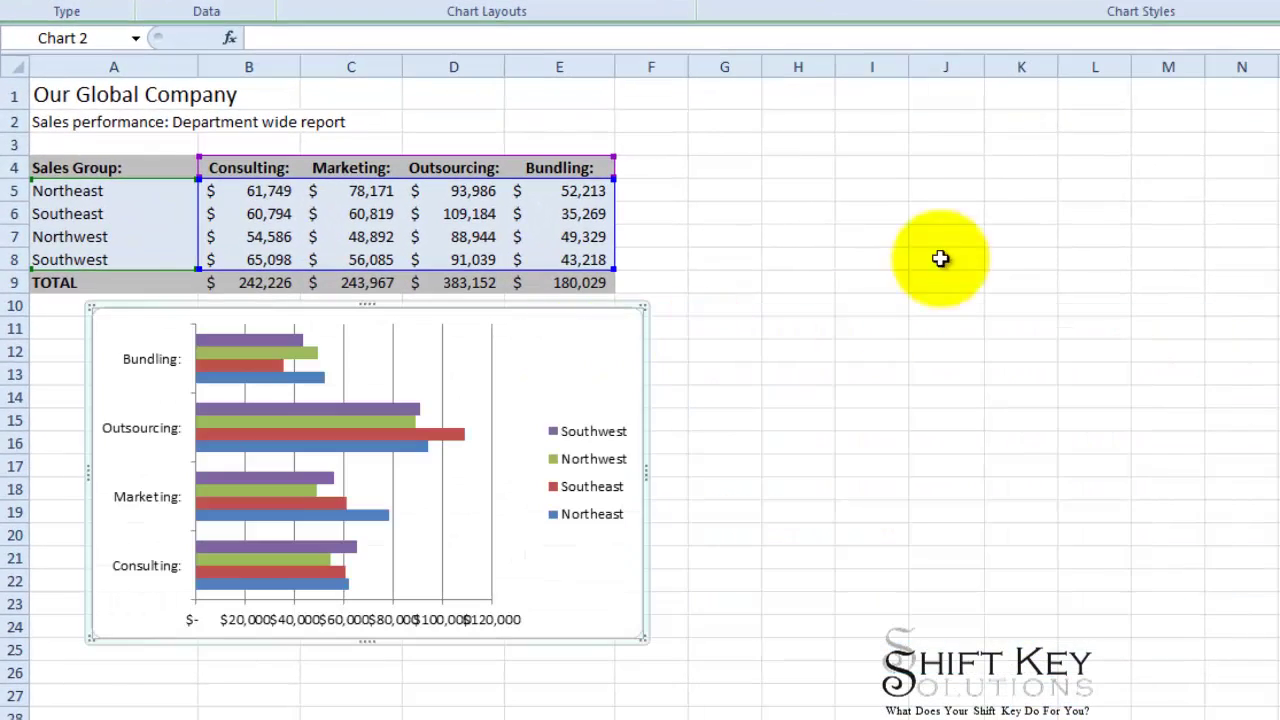
# Apply Chart Style 26 and widen the chart so its axis labels read clearly.
pyautogui.click(1275, 2)
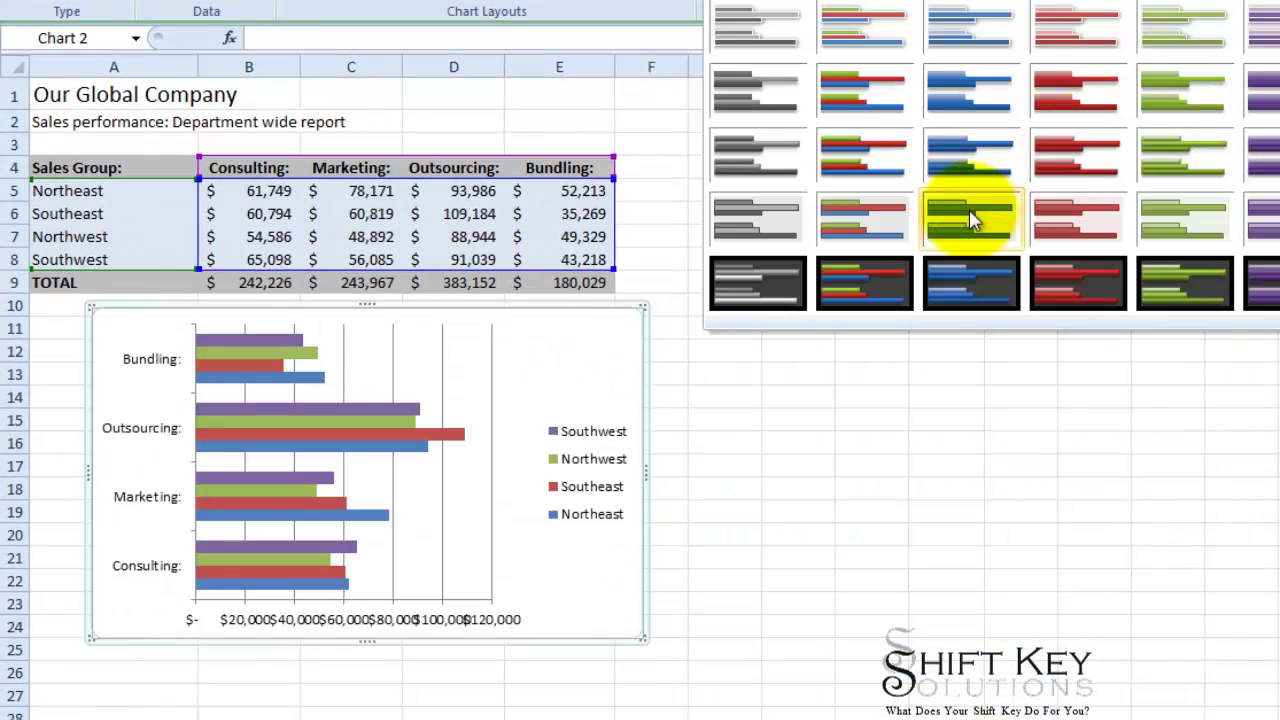
pyautogui.click(866, 160)
pyautogui.moveTo(643, 470); pyautogui.dragTo(808, 477)
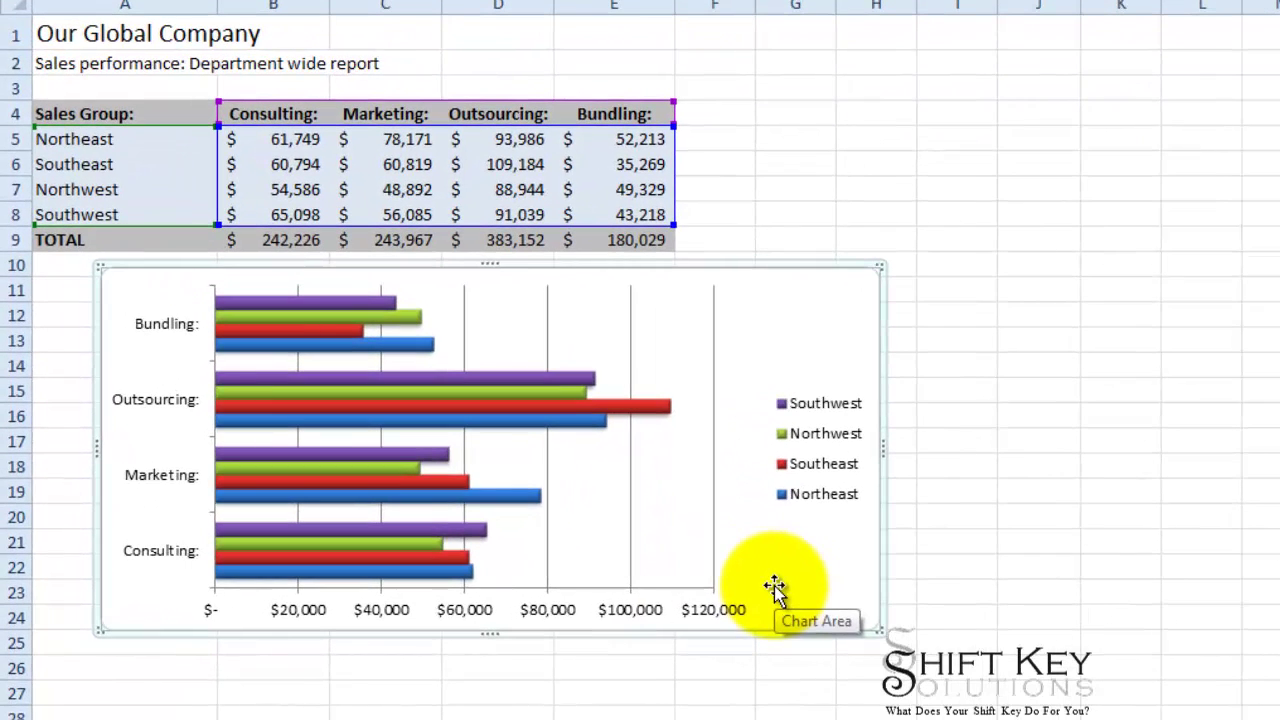
pyautogui.click(760, 158)
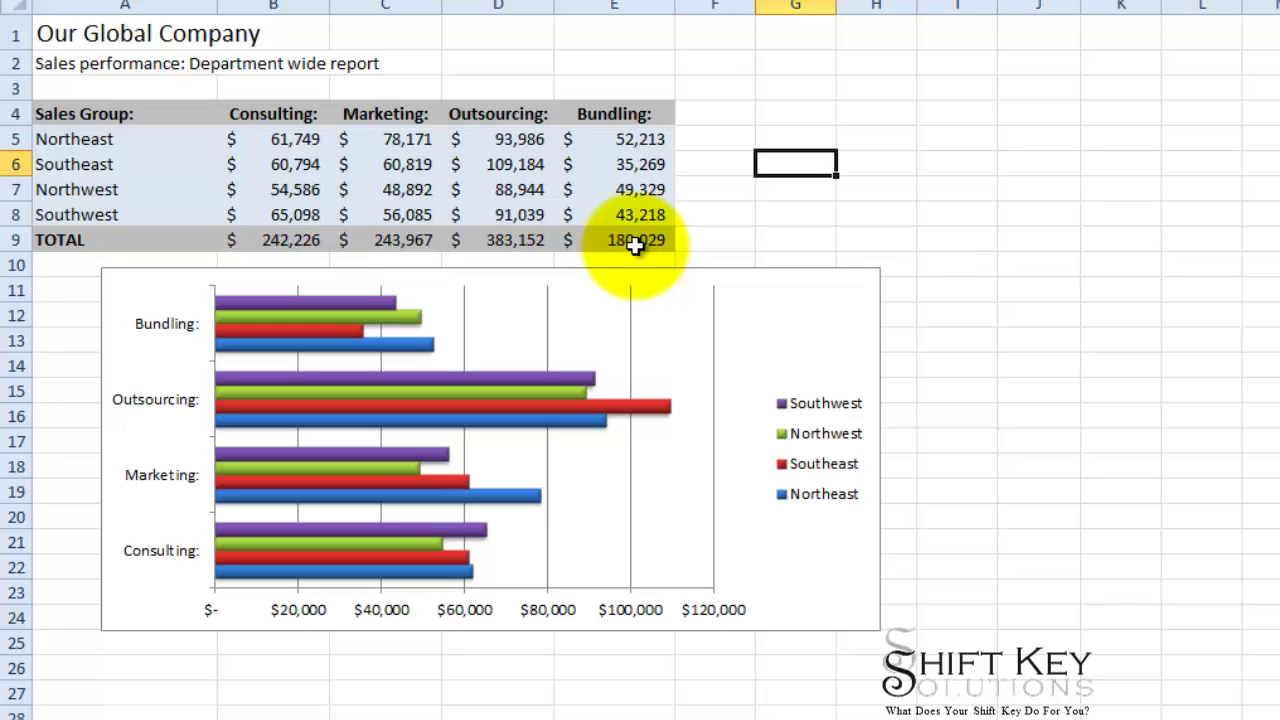
# Select and copy the summary table A4:E9, including its TOTAL row.
pyautogui.moveTo(635, 245); pyautogui.dragTo(67, 117)
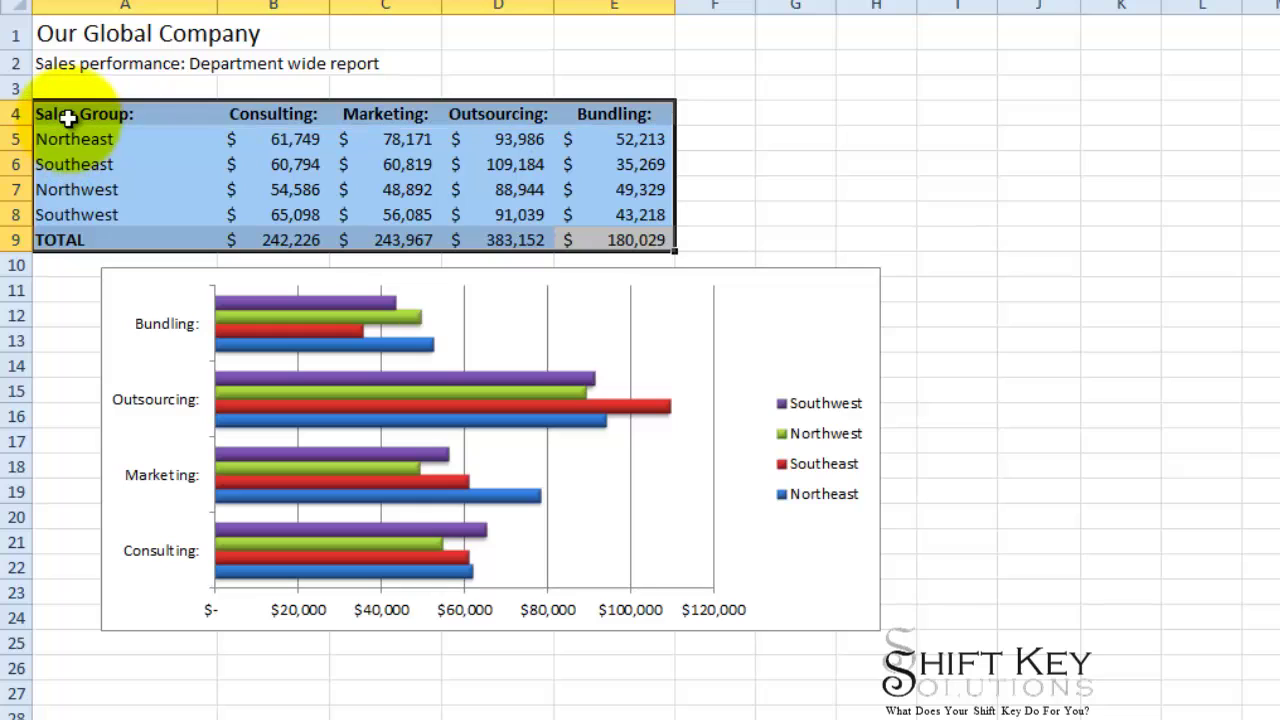
pyautogui.hotkey('ctrl', 'c')
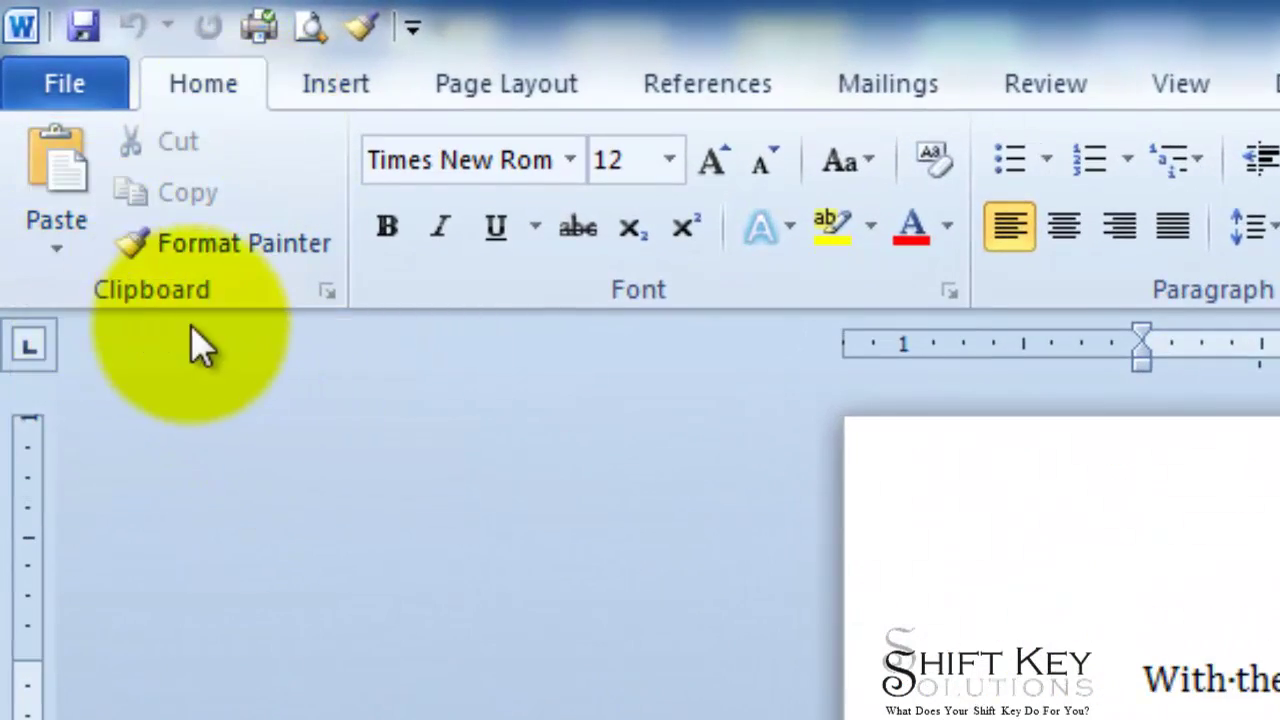
# Paste the Excel sales table into Word with Link & Keep Source Formatting.
pyautogui.click(50, 245)
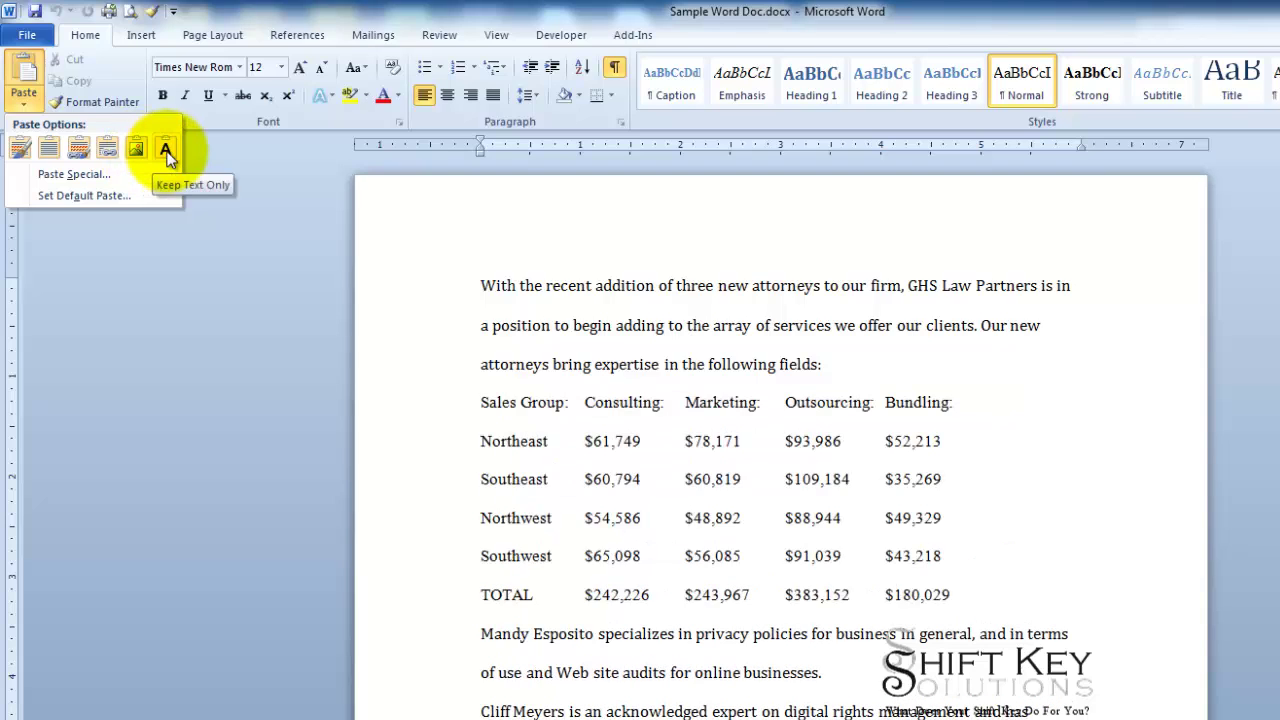
pyautogui.click(83, 152)
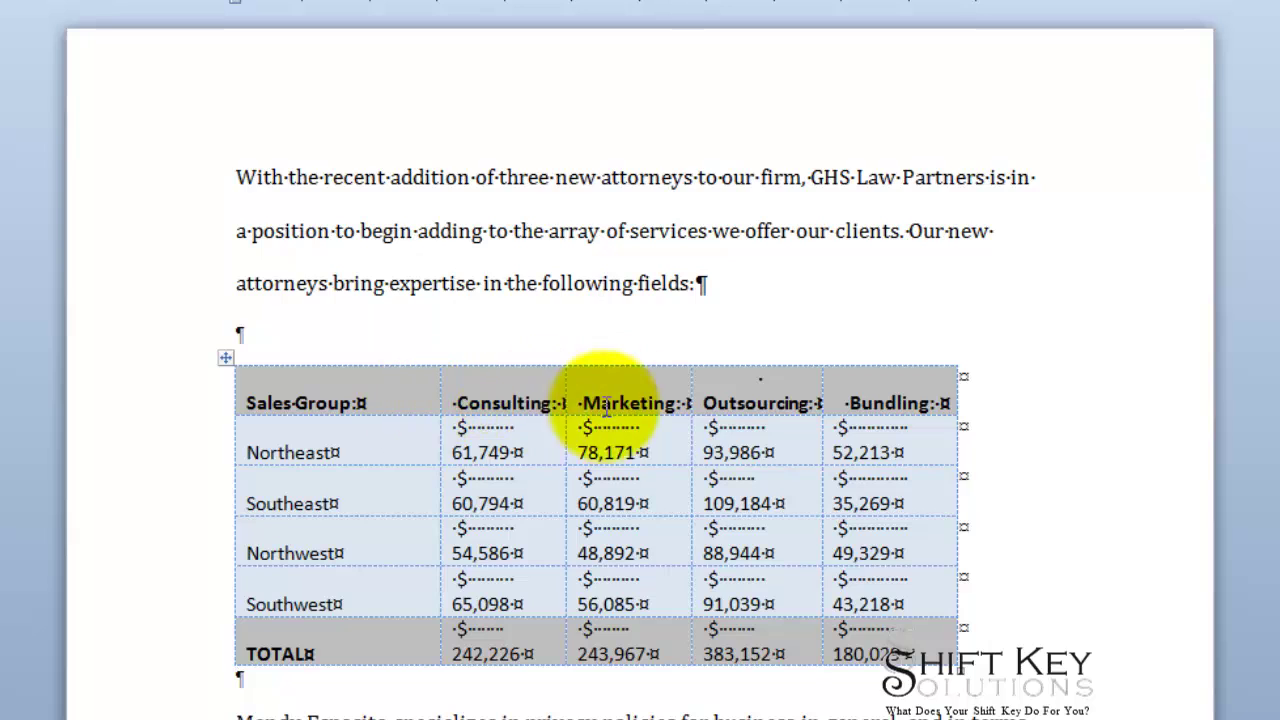
# AutoFit the pasted sales table's columns to their contents.
pyautogui.click(350, 408)
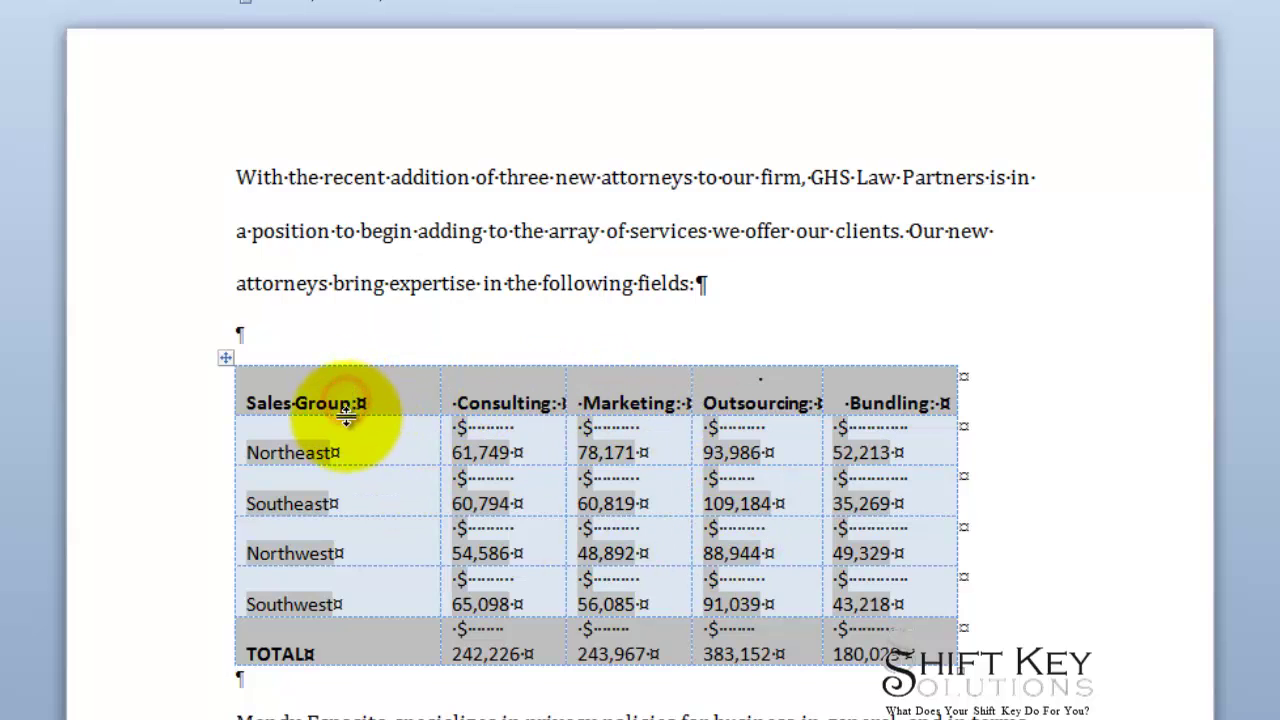
pyautogui.click(228, 360)
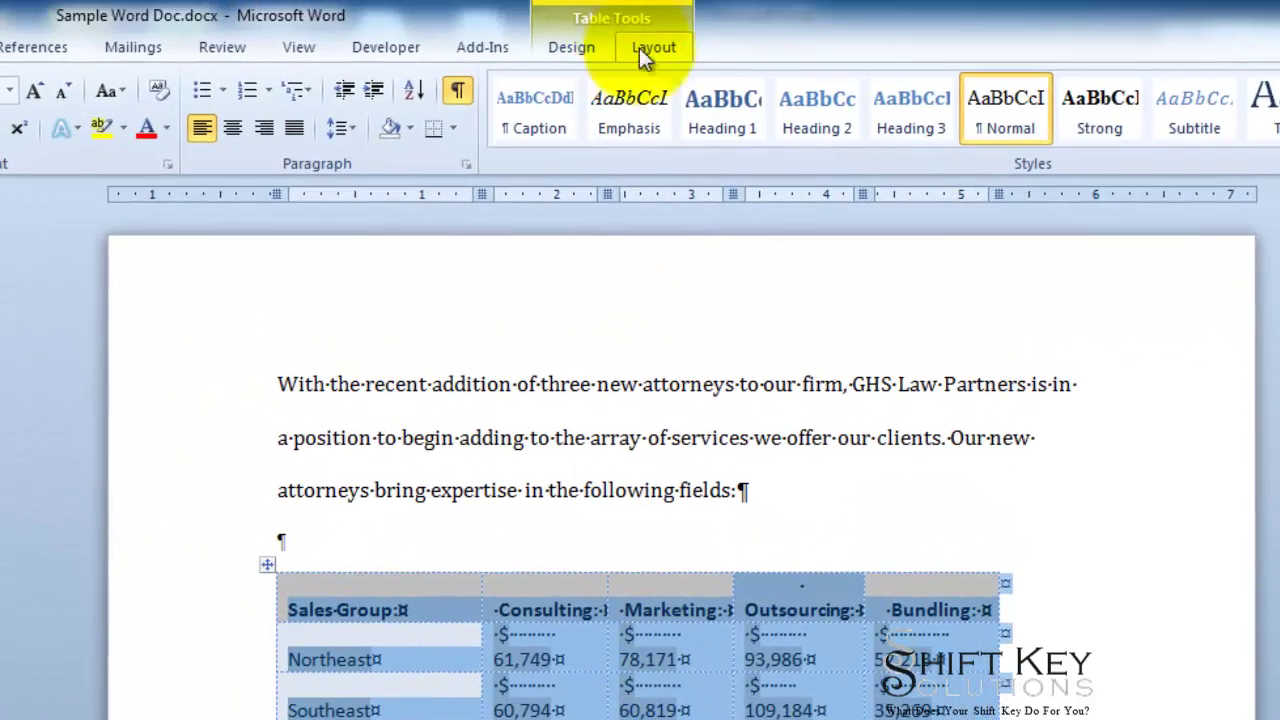
pyautogui.click(654, 50)
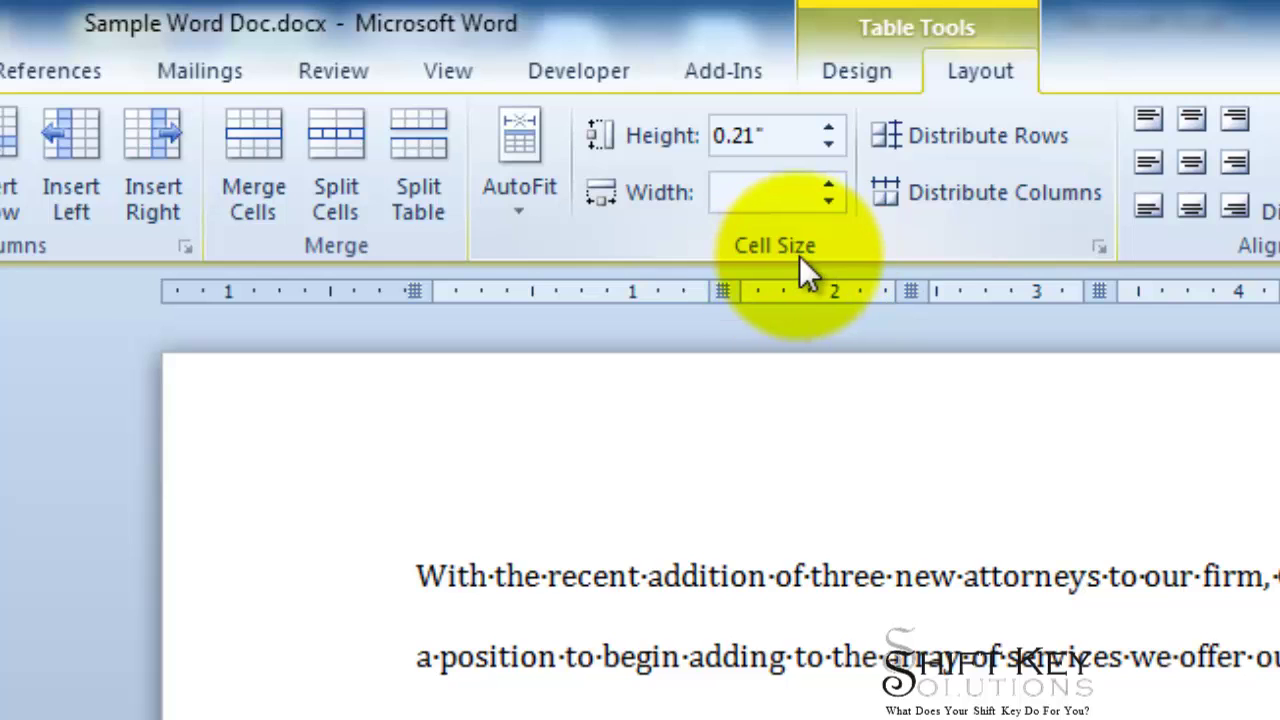
pyautogui.click(532, 206)
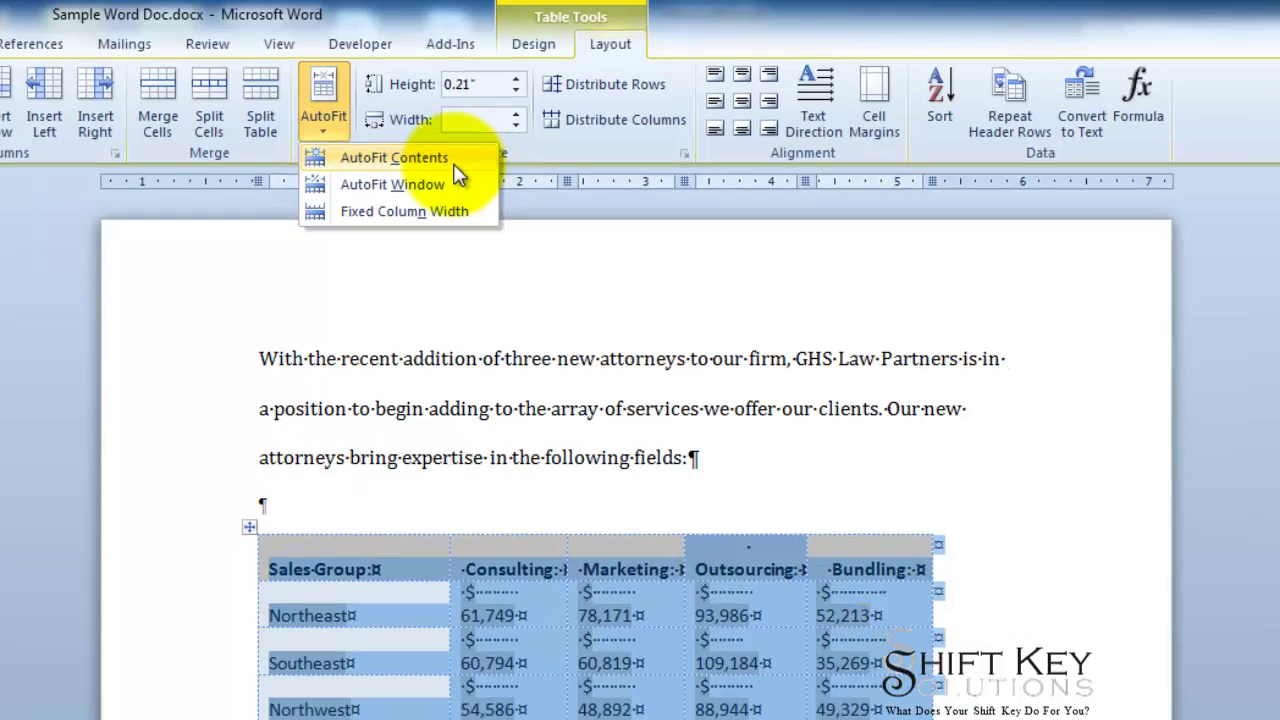
pyautogui.click(455, 160)
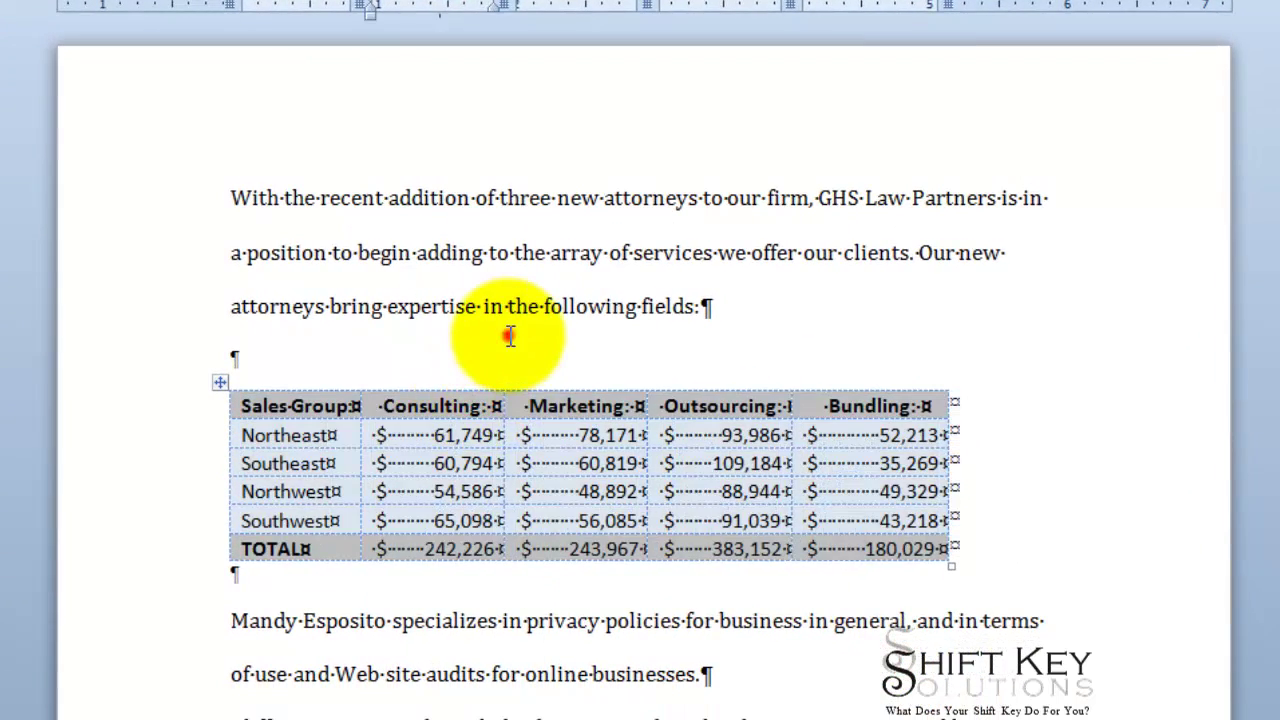
pyautogui.click(509, 336)
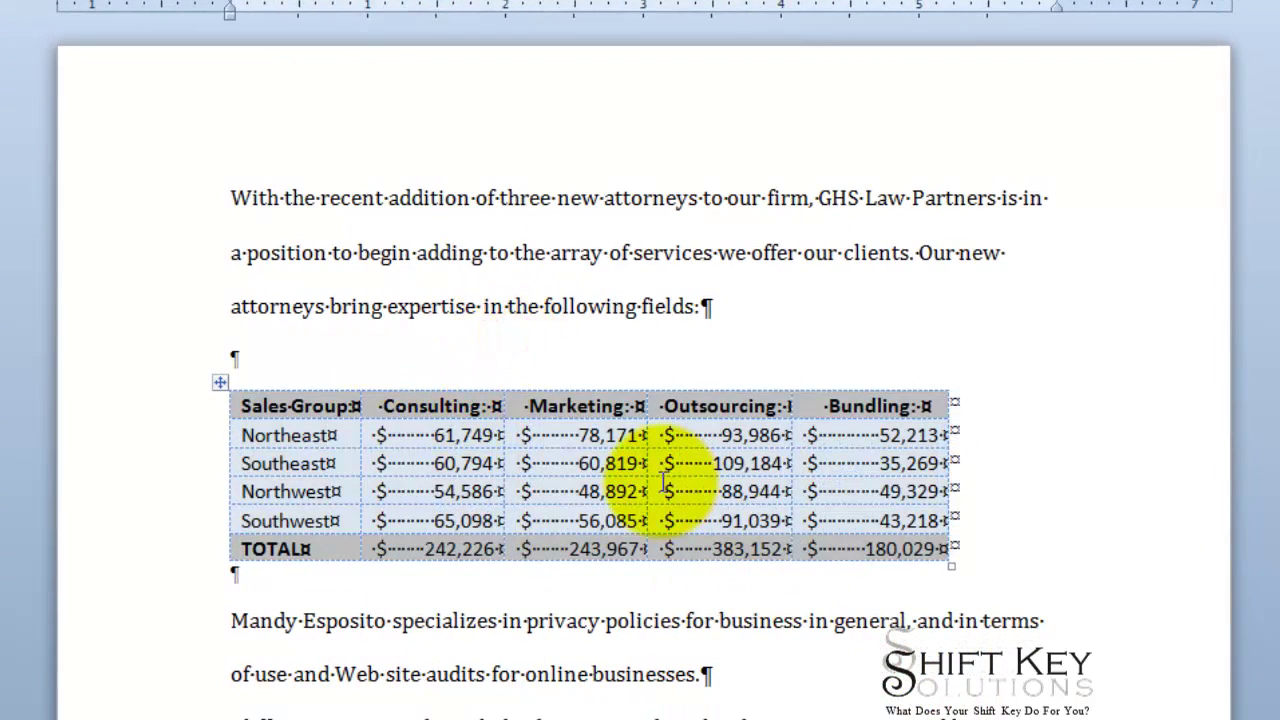
# Add a blank line below the table and select the Excel bar chart for pasting.
pyautogui.click(289, 582)
pyautogui.press('Return')
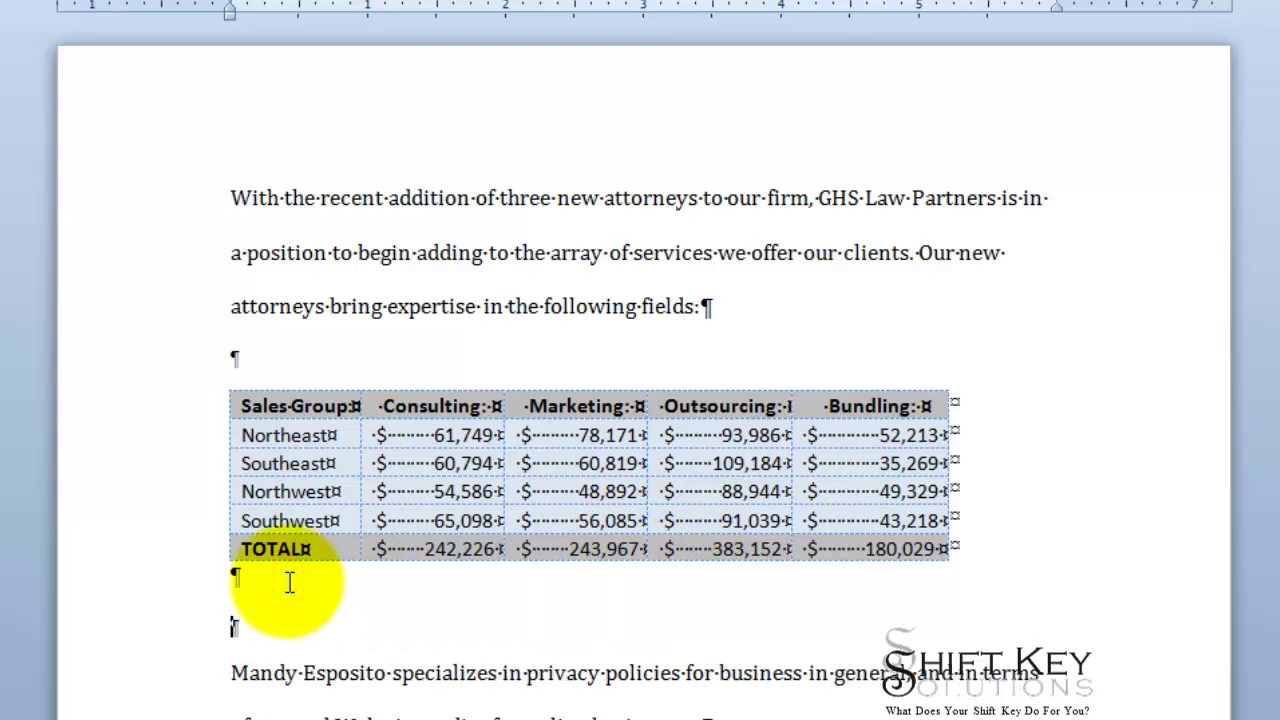
pyautogui.scroll(-2, 286, 549)
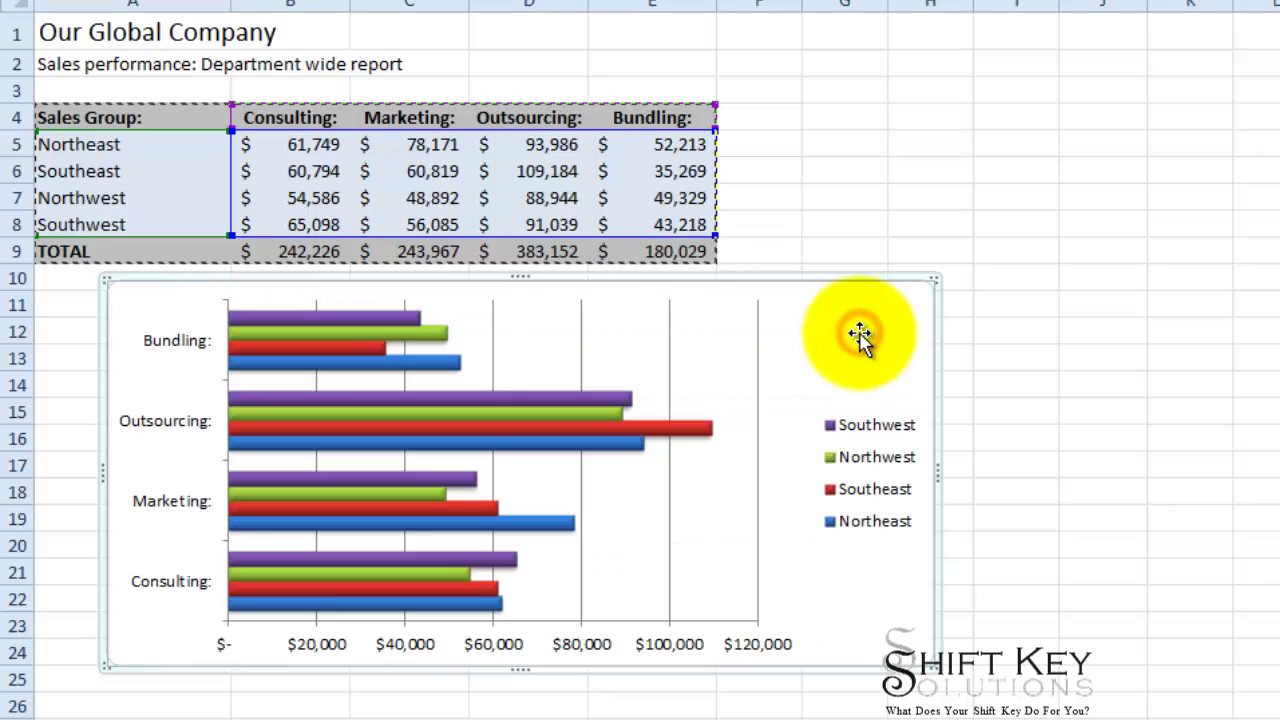
pyautogui.click(860, 338)
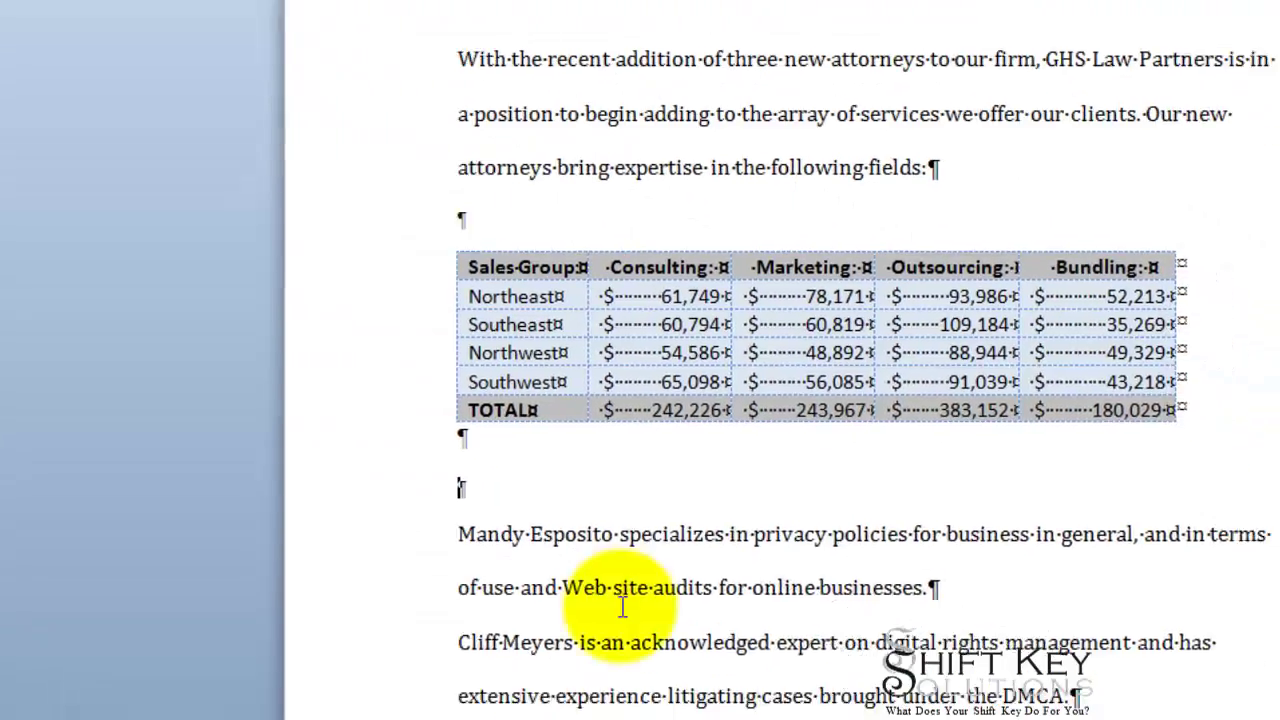
pyautogui.scroll(-2, 306, 371)
pyautogui.click(291, 363)
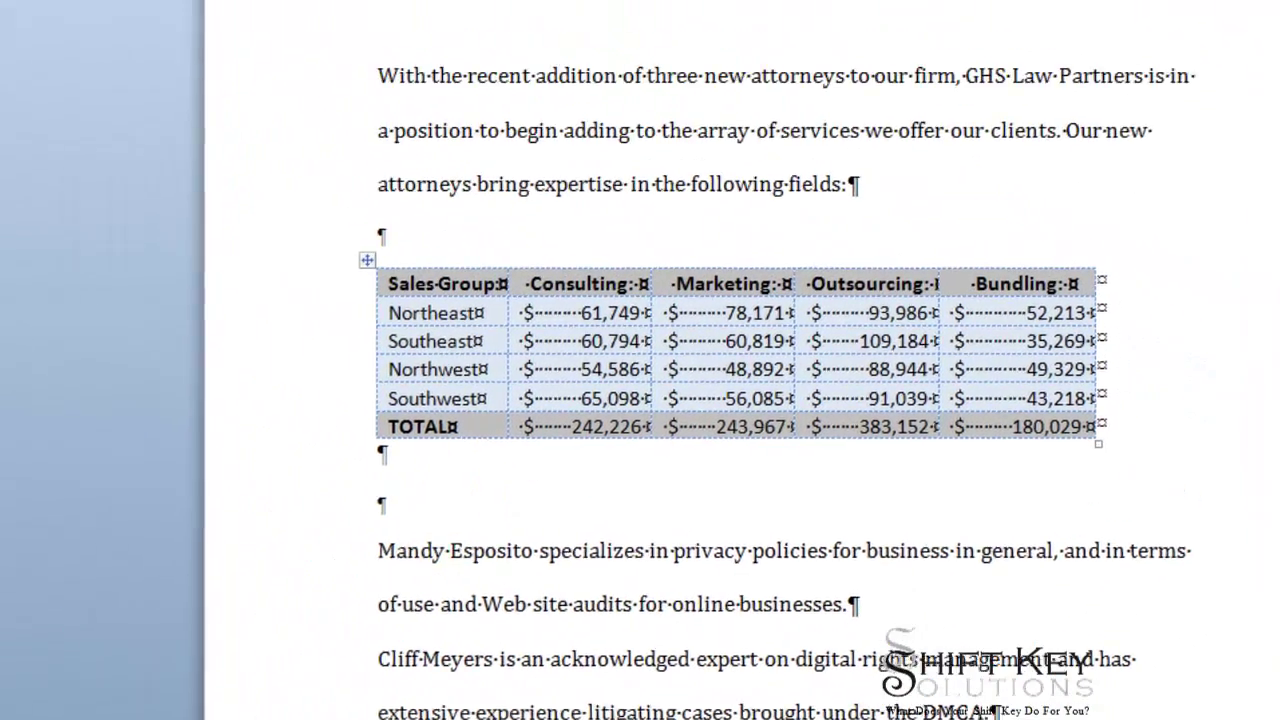
# Paste the Excel sales bar chart beneath the table as a linked chart.
pyautogui.click(60, 95)
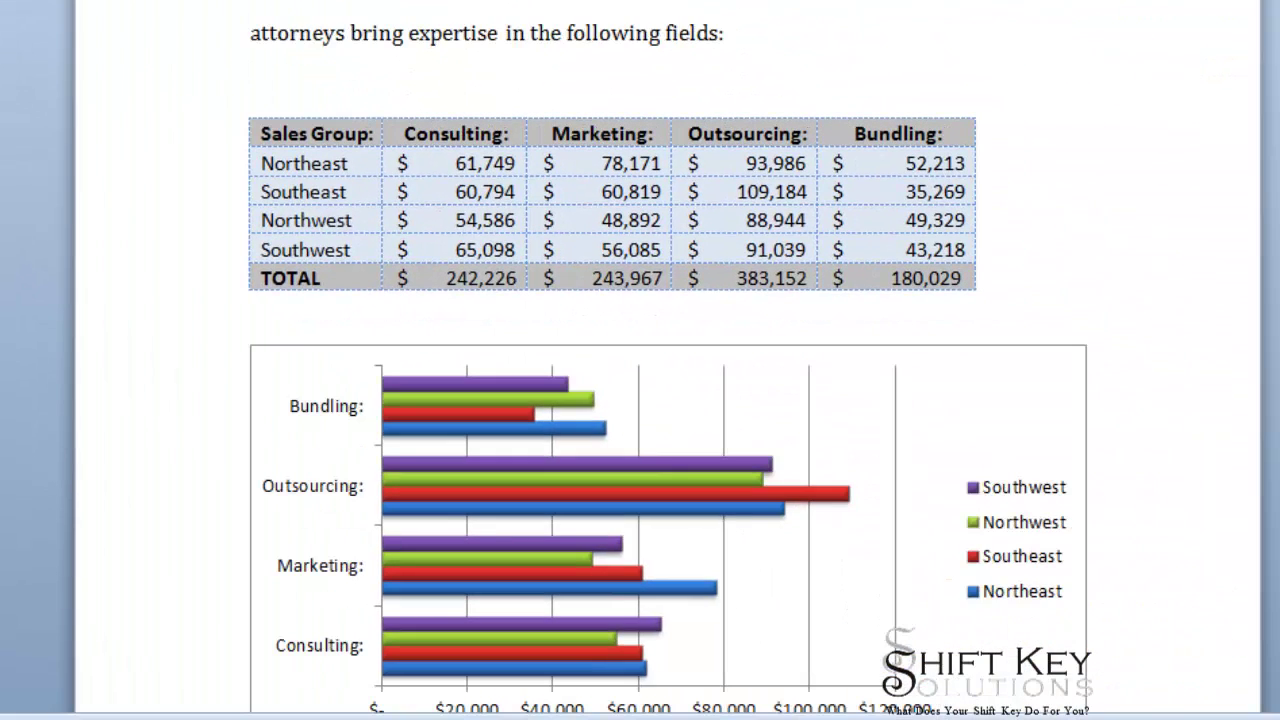
# Hide formatting marks and centre the whole sales table on the page.
pyautogui.hotkey('ctrl', 'shift', '8')
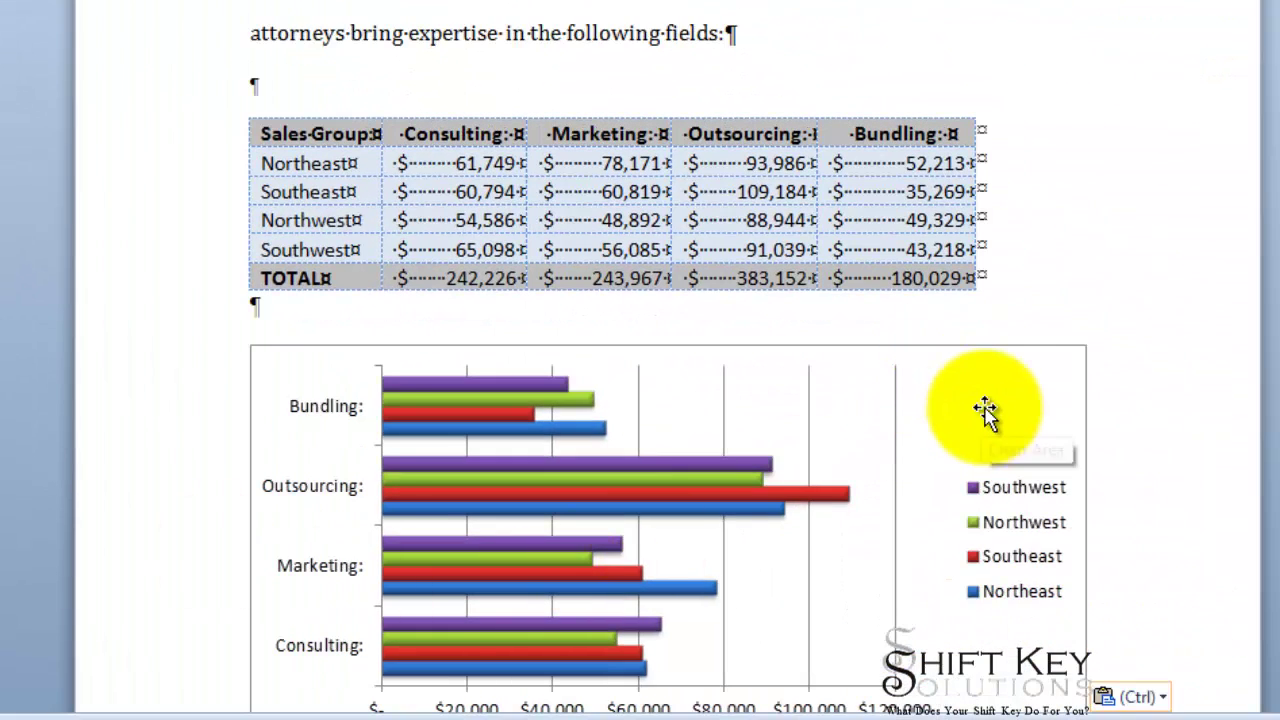
pyautogui.click(820, 51)
pyautogui.scroll(-3, 1074, 43)
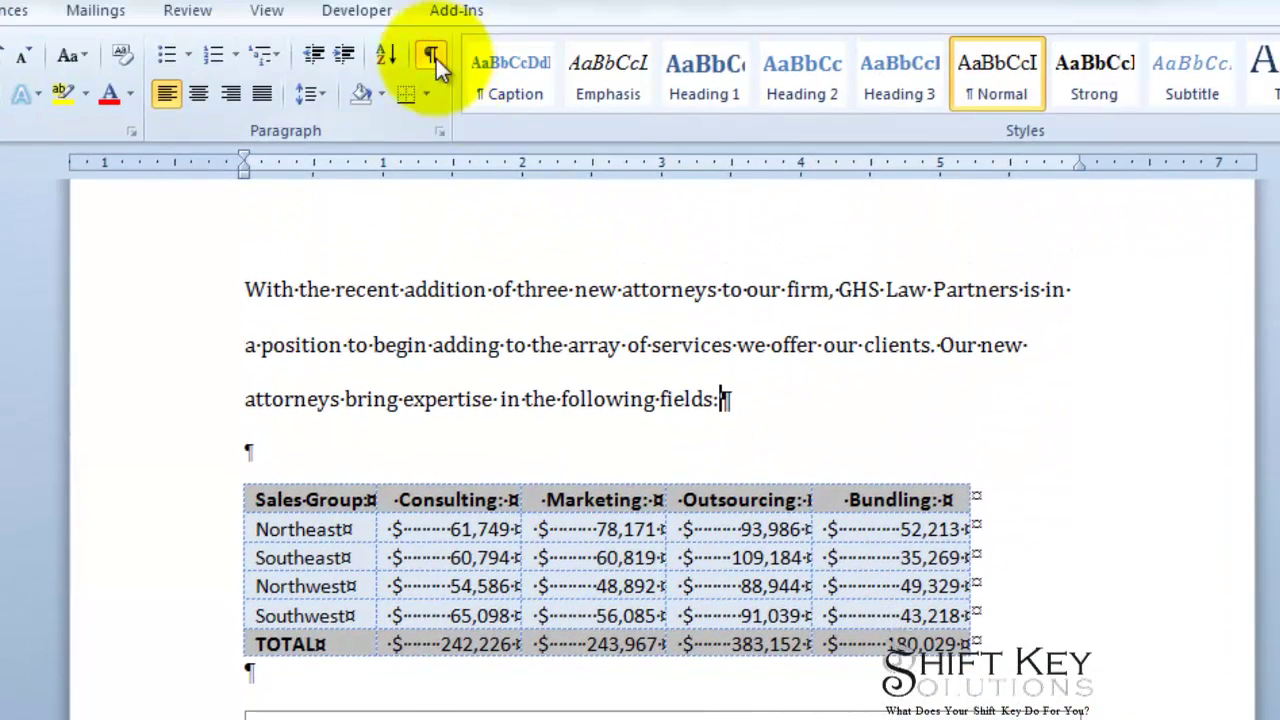
pyautogui.click(432, 57)
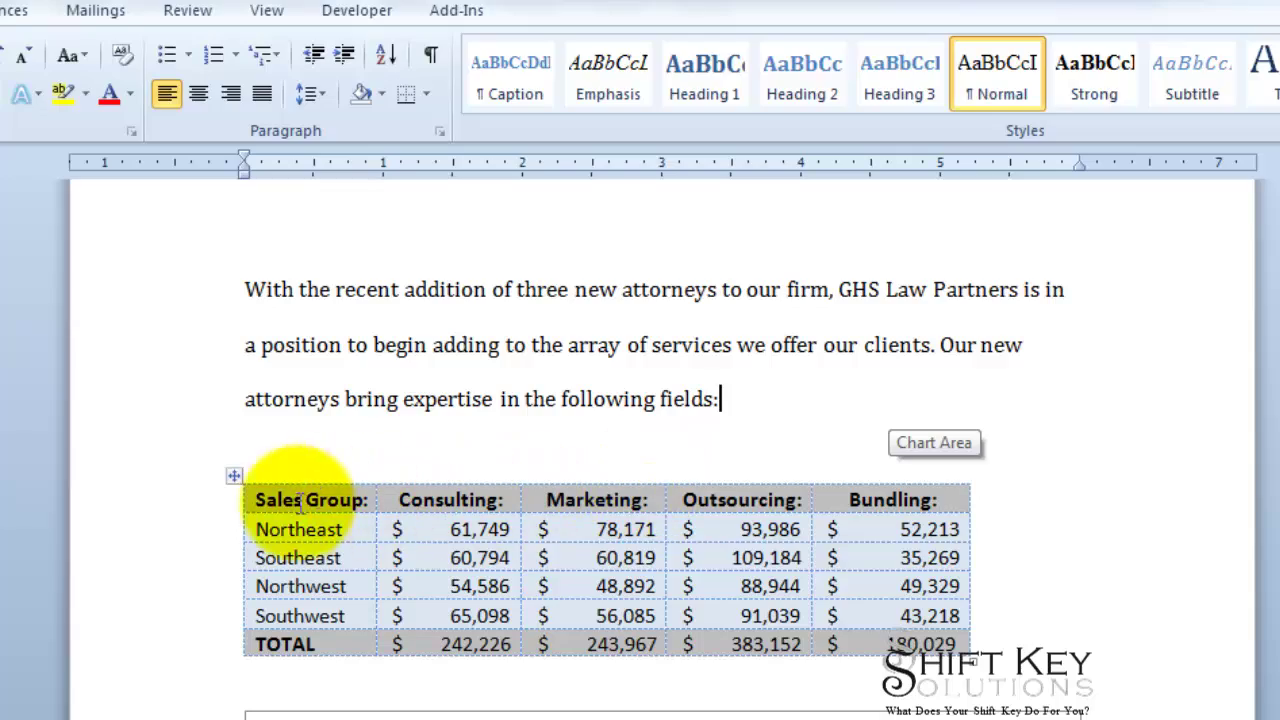
pyautogui.click(228, 478)
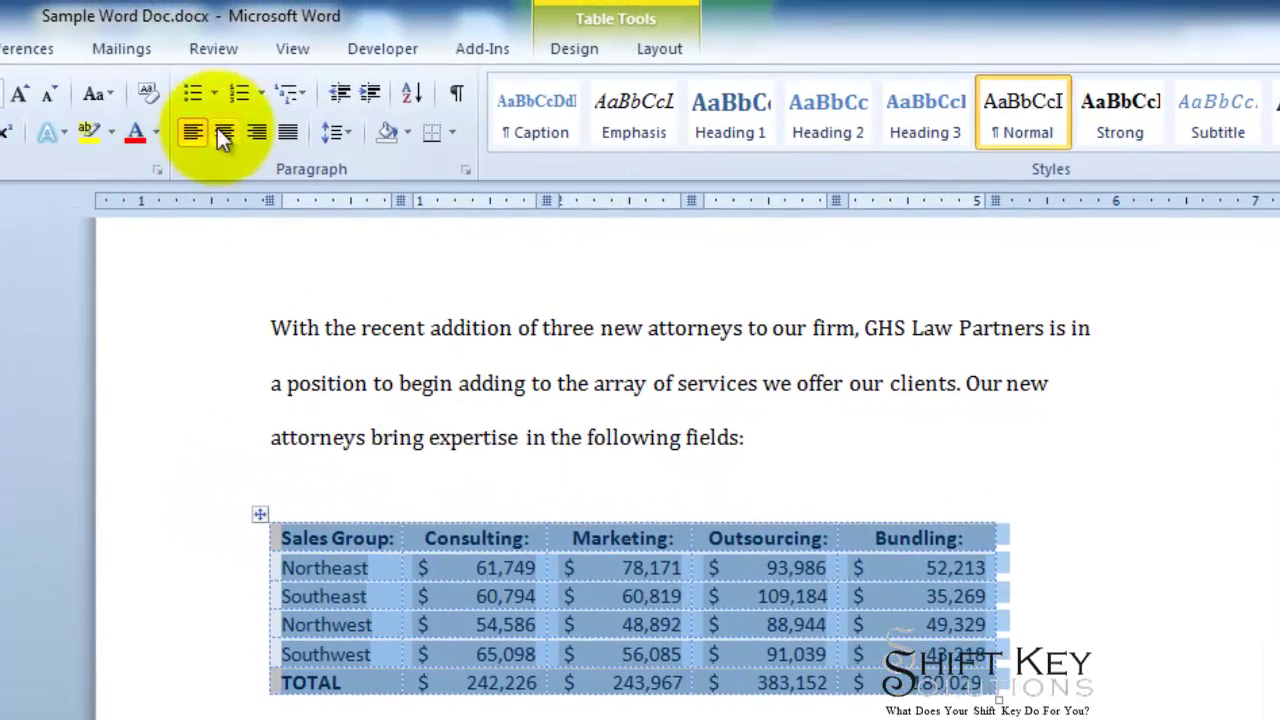
pyautogui.click(198, 93)
pyautogui.click(593, 437)
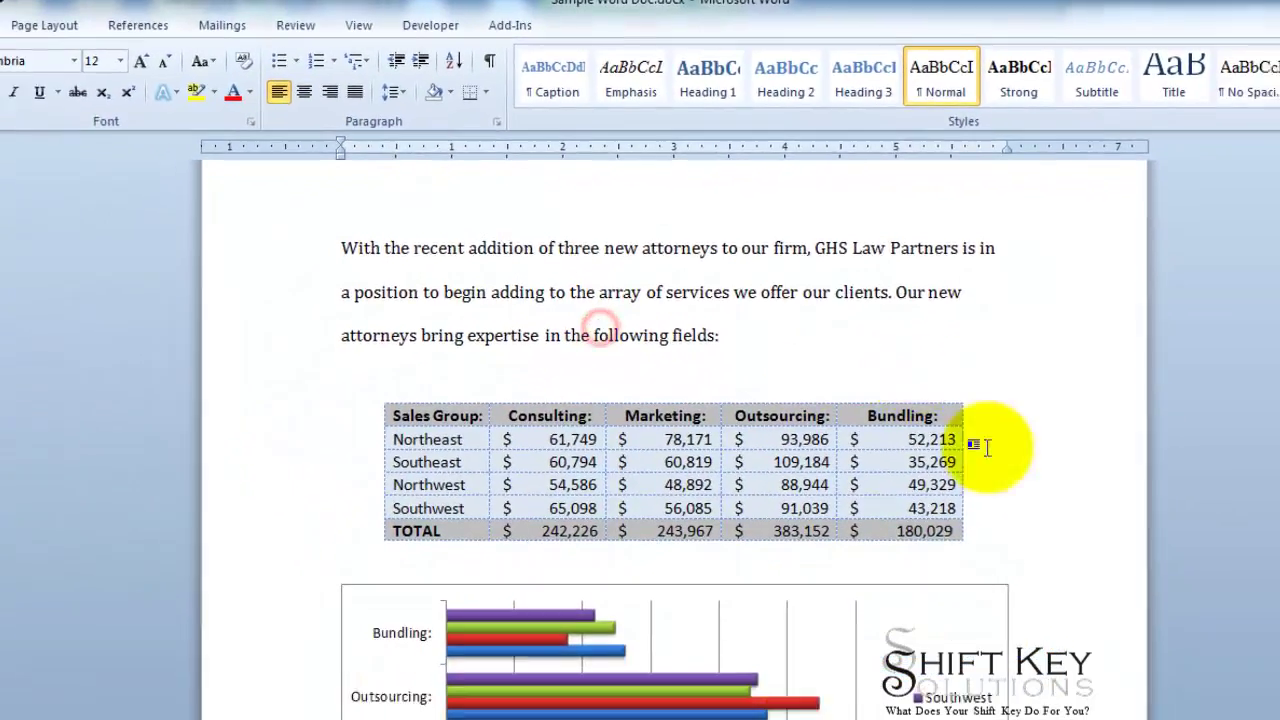
# Check the paragraphs around the table and chart, leaving the caret after 'fields:'.
pyautogui.scroll(-1, 1046, 479)
pyautogui.scroll(2, 1046, 479)
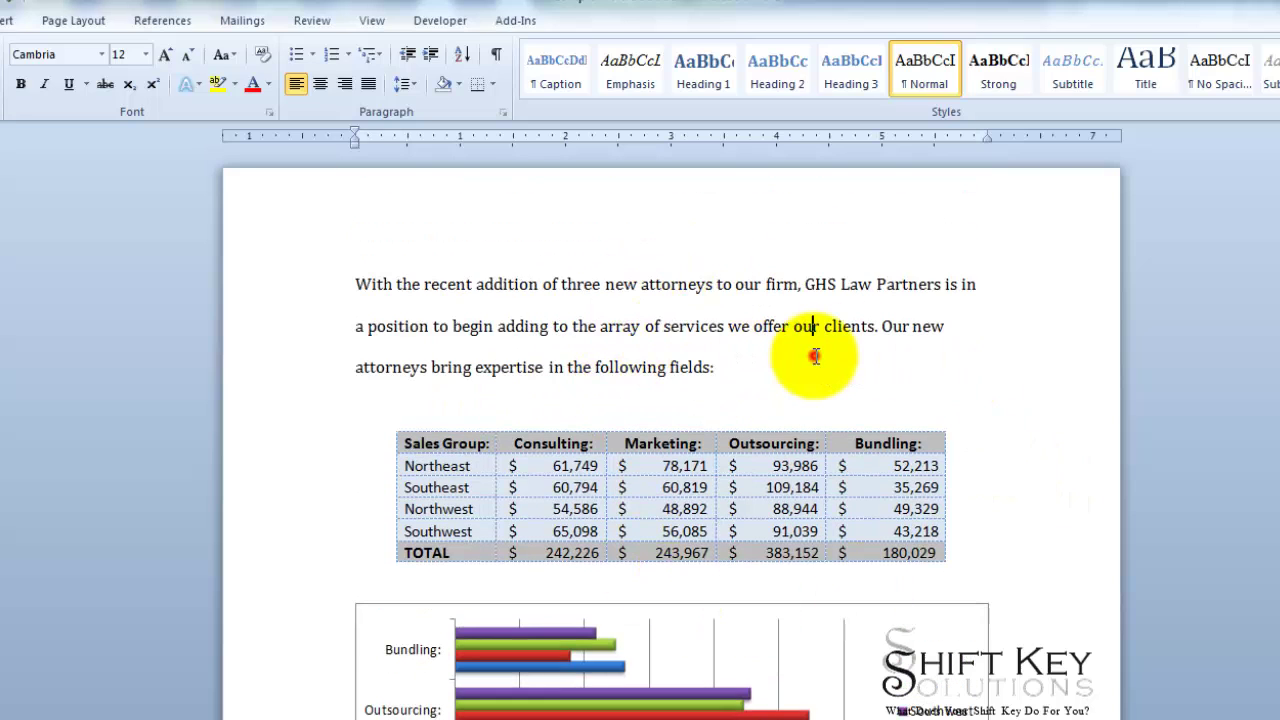
pyautogui.moveTo(772, 358); pyautogui.dragTo(323, 297)
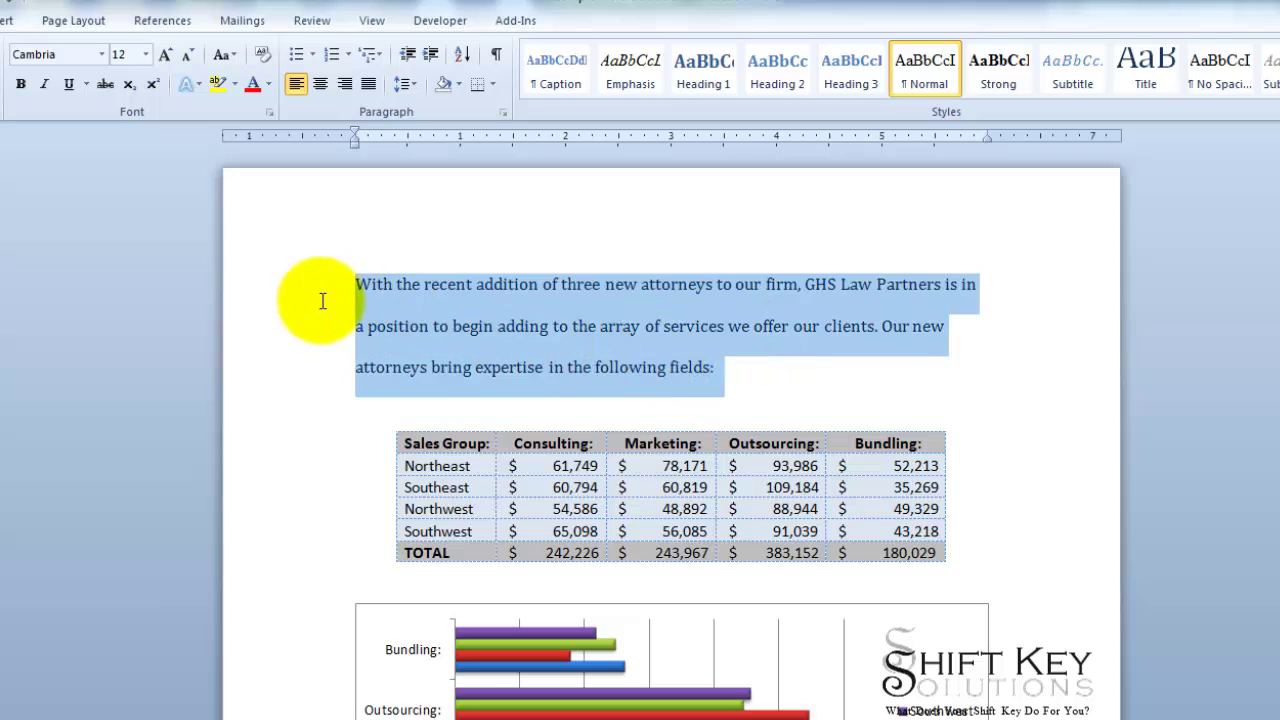
pyautogui.click(703, 366)
pyautogui.scroll(-5, 771, 463)
pyautogui.click(720, 632)
pyautogui.moveTo(360, 664); pyautogui.dragTo(870, 714)
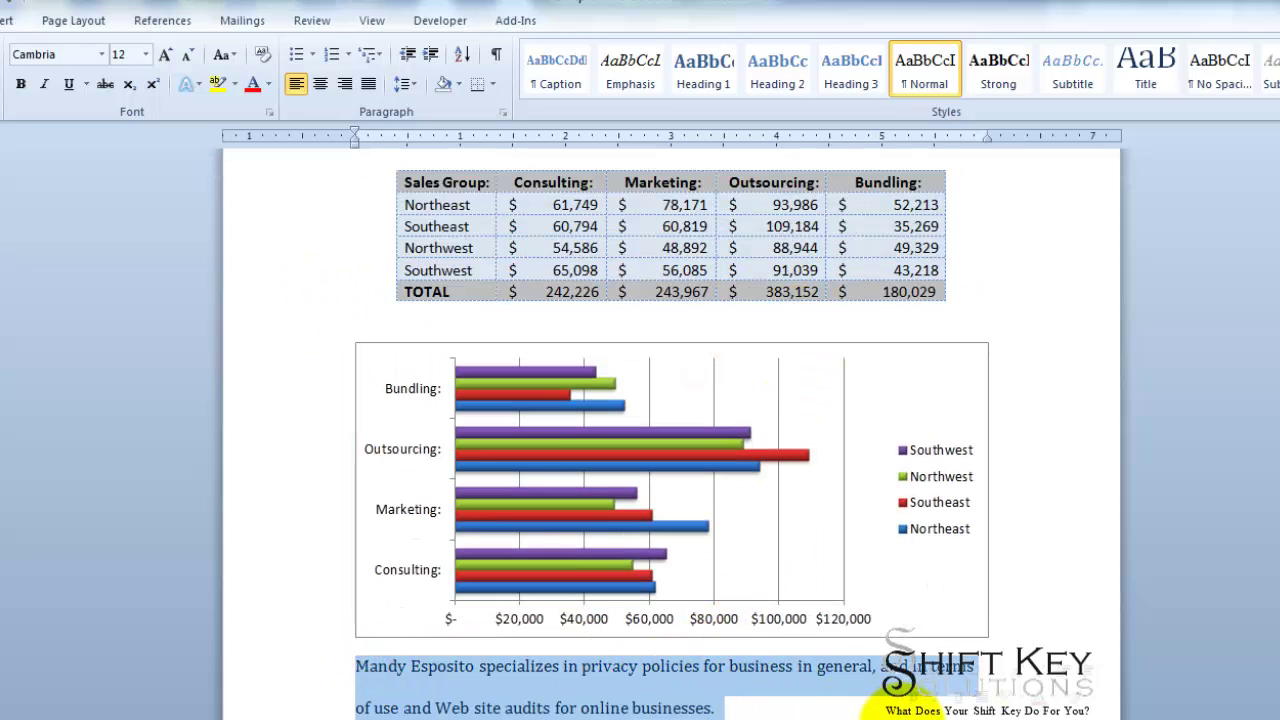
pyautogui.click(800, 705)
pyautogui.scroll(3, 885, 640)
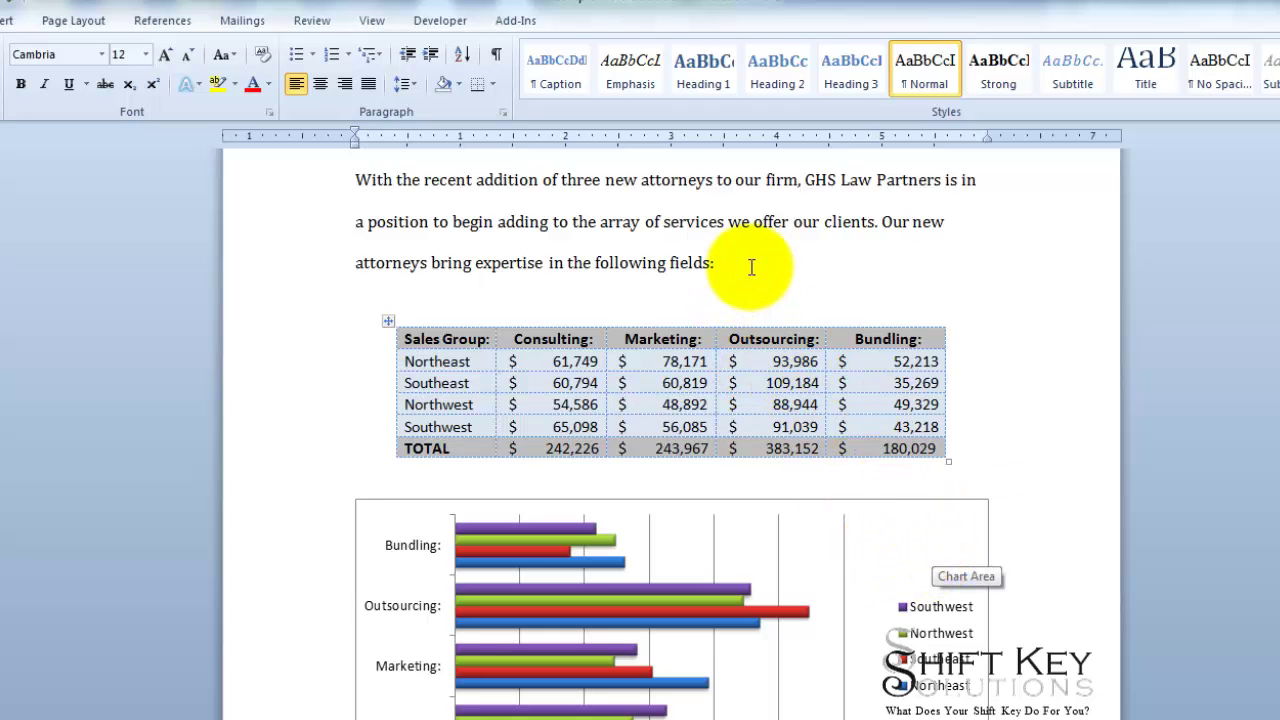
pyautogui.click(751, 264)
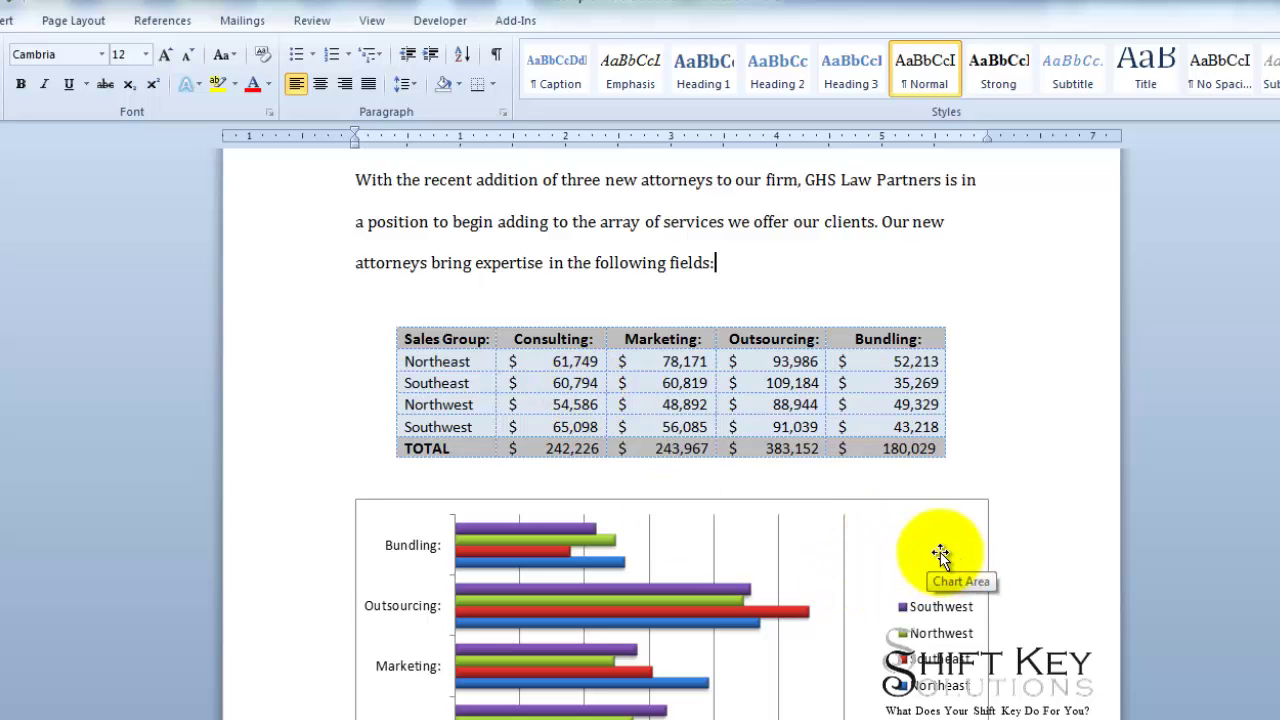
# Select slide 2, 'Current Distance Learning Offerings', in PowerPoint's Slides pane.
pyautogui.click(740, 260)
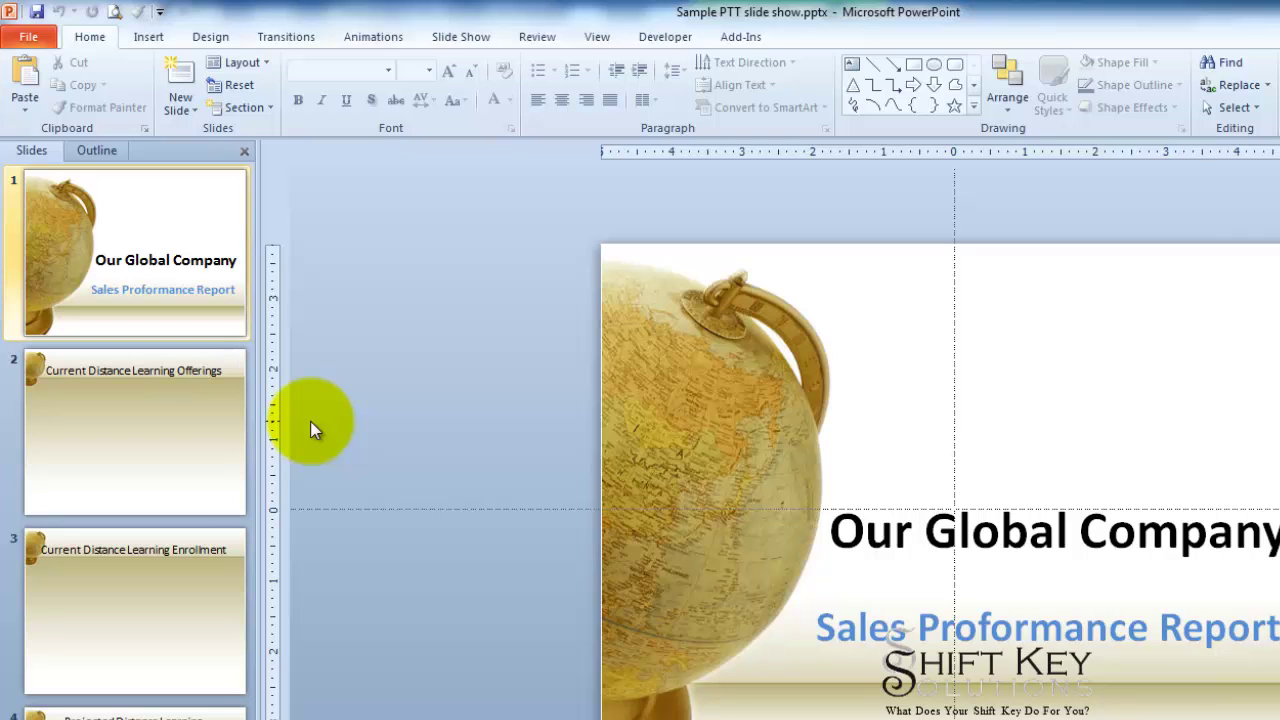
pyautogui.click(150, 432)
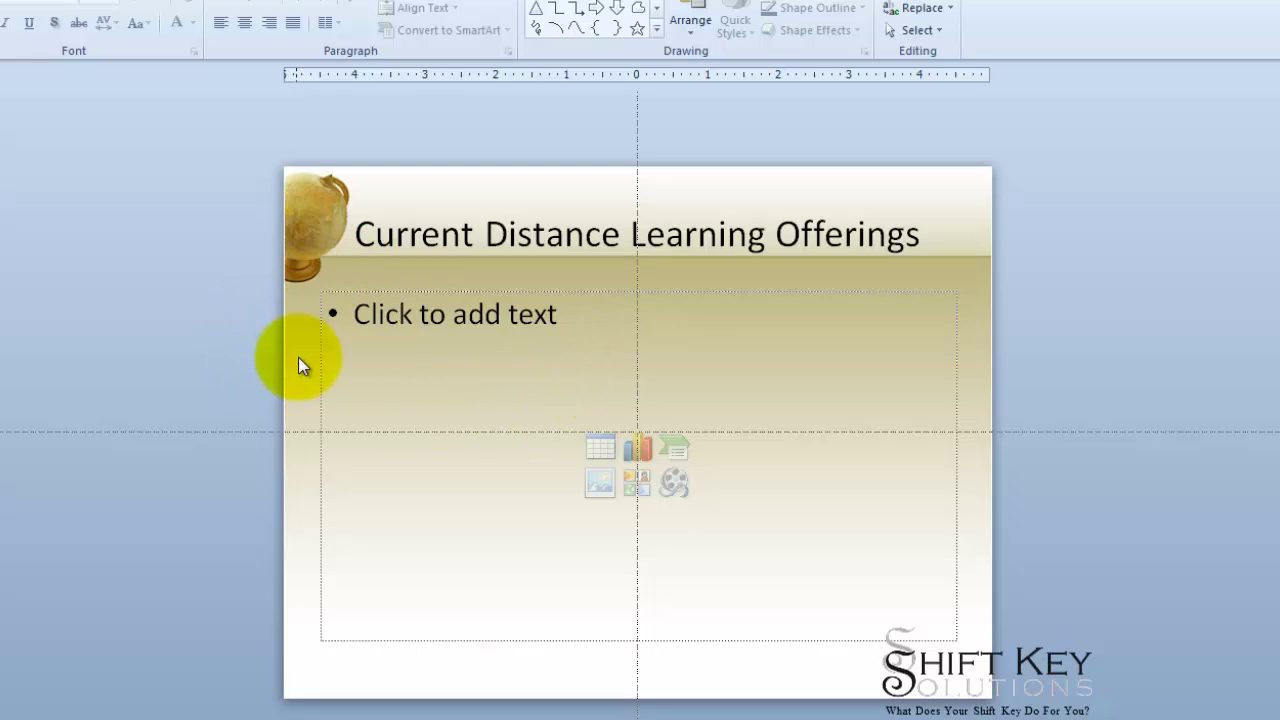
pyautogui.click(262, 347)
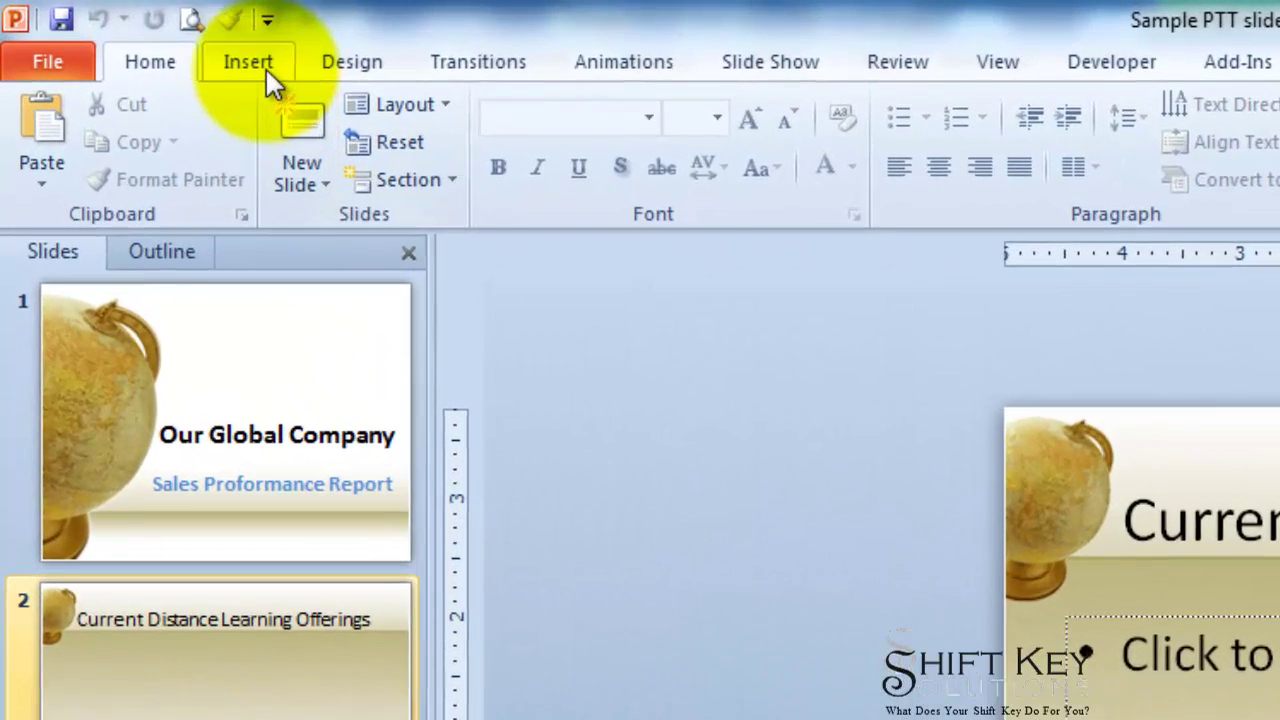
# Start a Screen Clipping from Insert > Screenshot to capture the Word document.
pyautogui.click(148, 36)
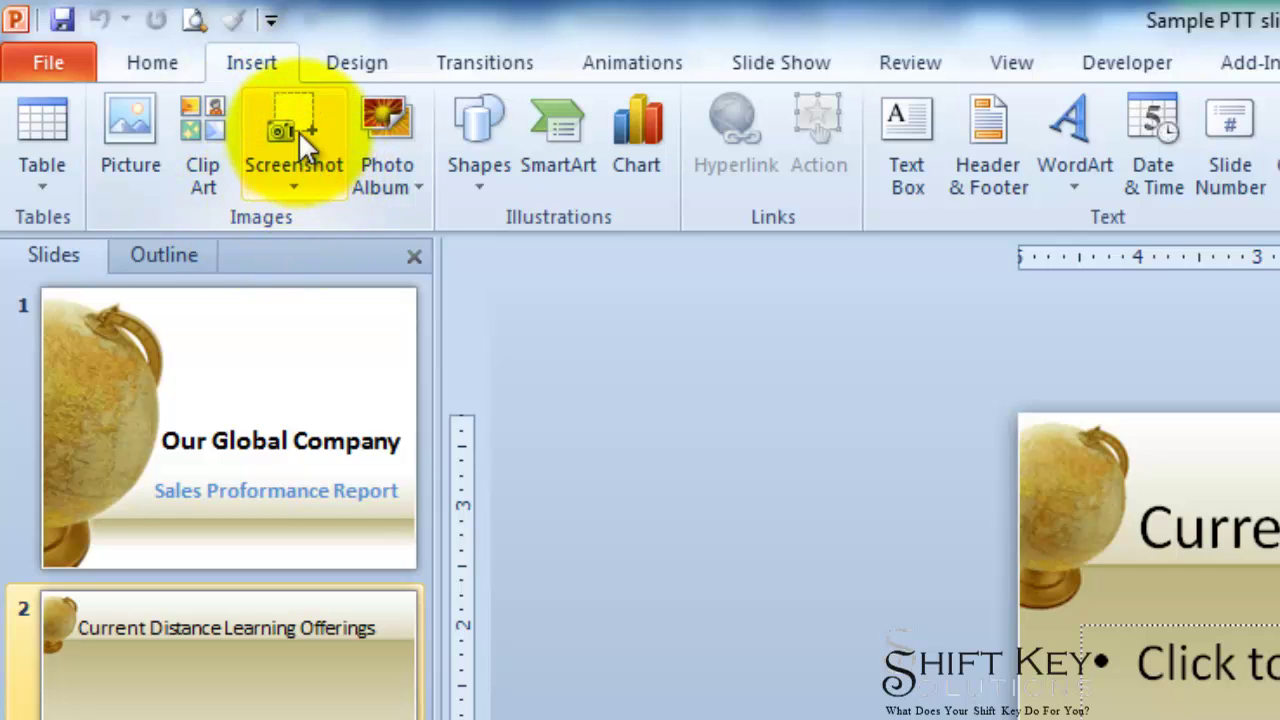
pyautogui.click(295, 177)
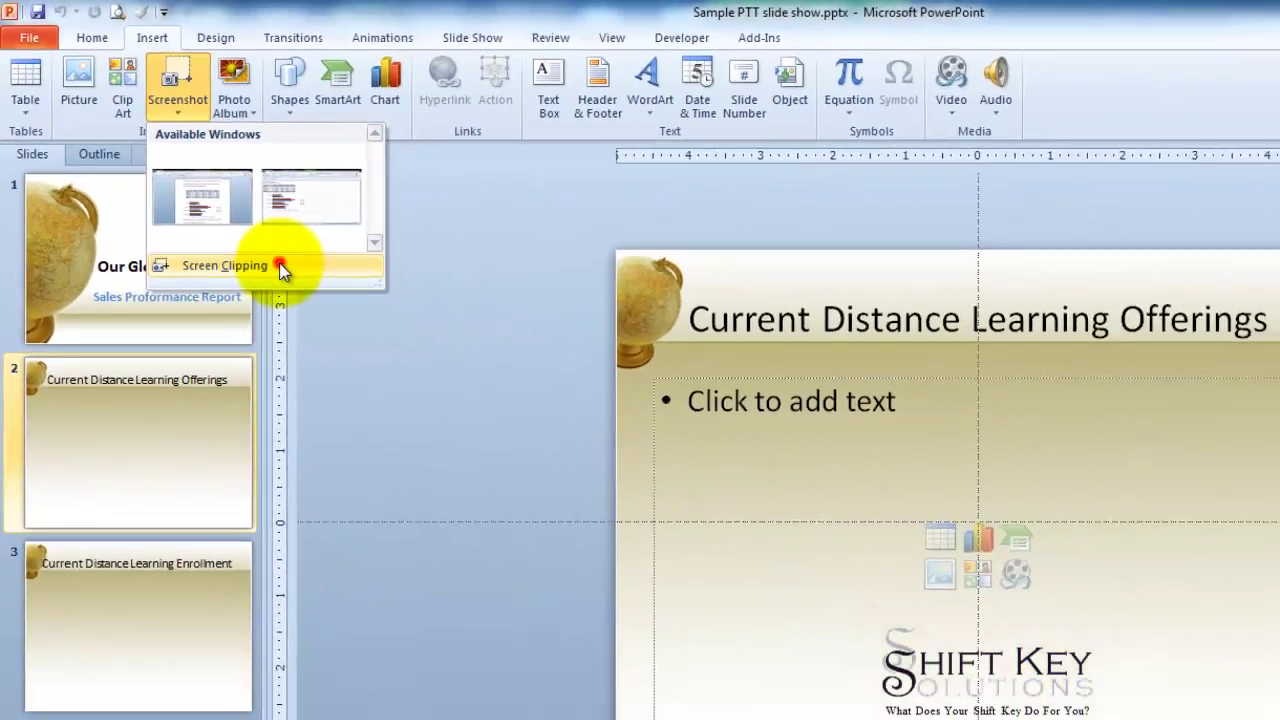
pyautogui.click(372, 439)
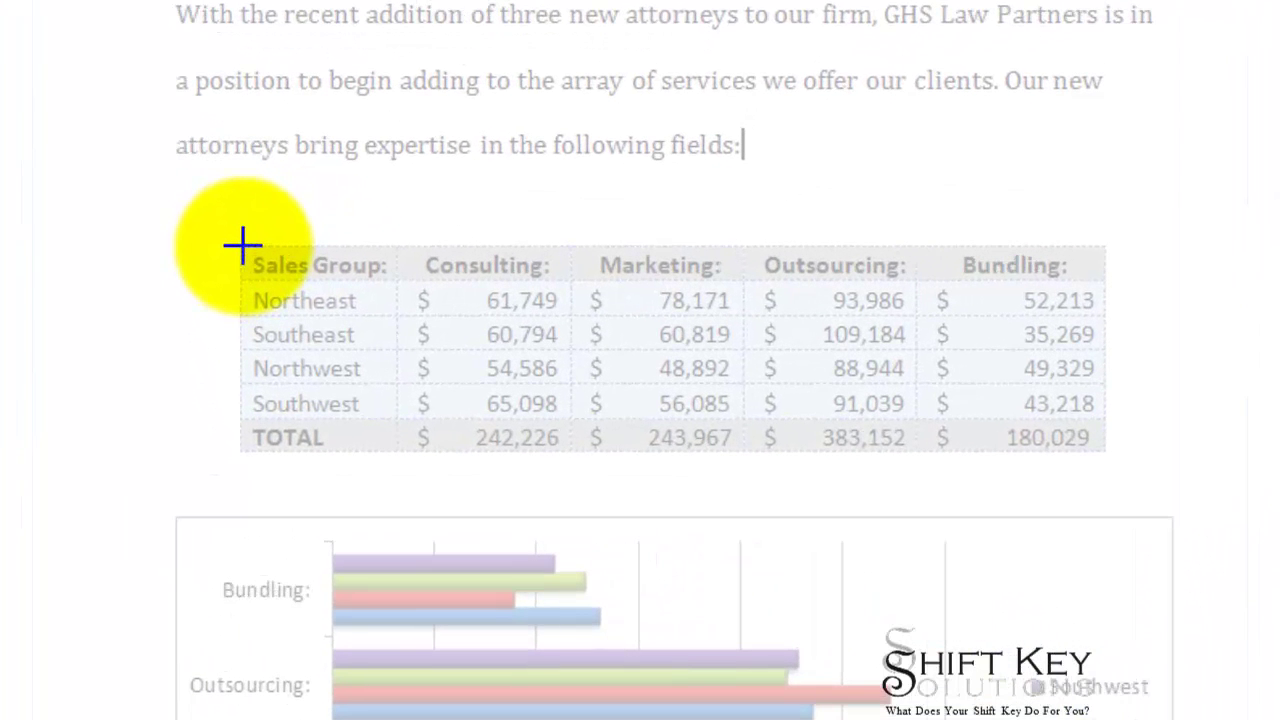
# Clip the Word sales table onto slide 2 and enlarge the picture across the slide.
pyautogui.moveTo(241, 246); pyautogui.dragTo(1107, 452)
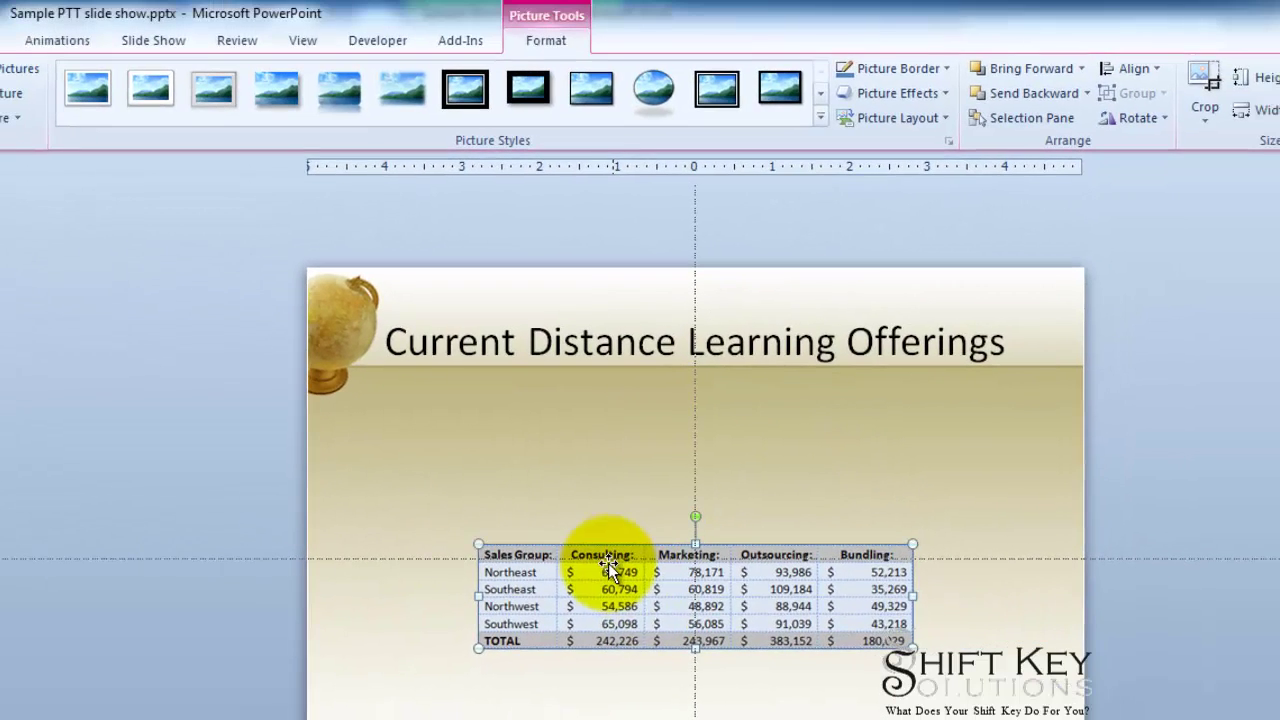
pyautogui.moveTo(478, 545); pyautogui.dragTo(420, 506)
pyautogui.moveTo(549, 518); pyautogui.dragTo(628, 470)
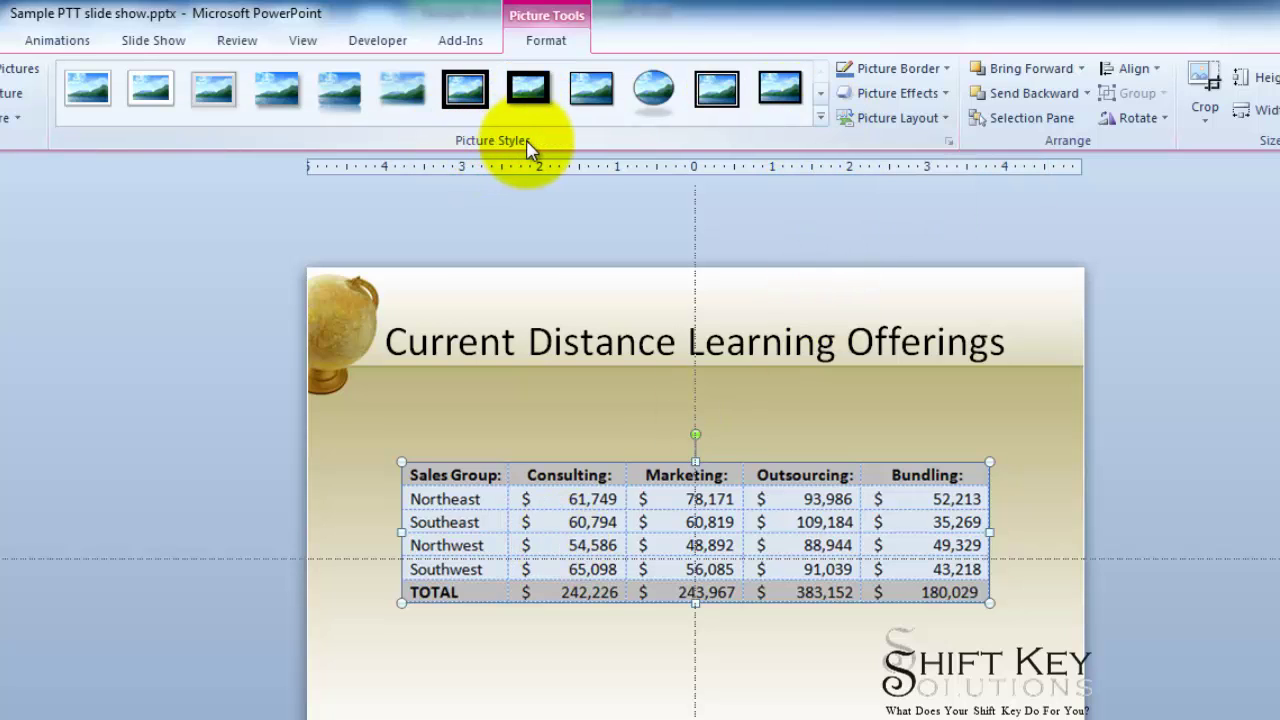
# Apply the Reflected Perspective Right picture style to the sales table picture.
pyautogui.click(821, 118)
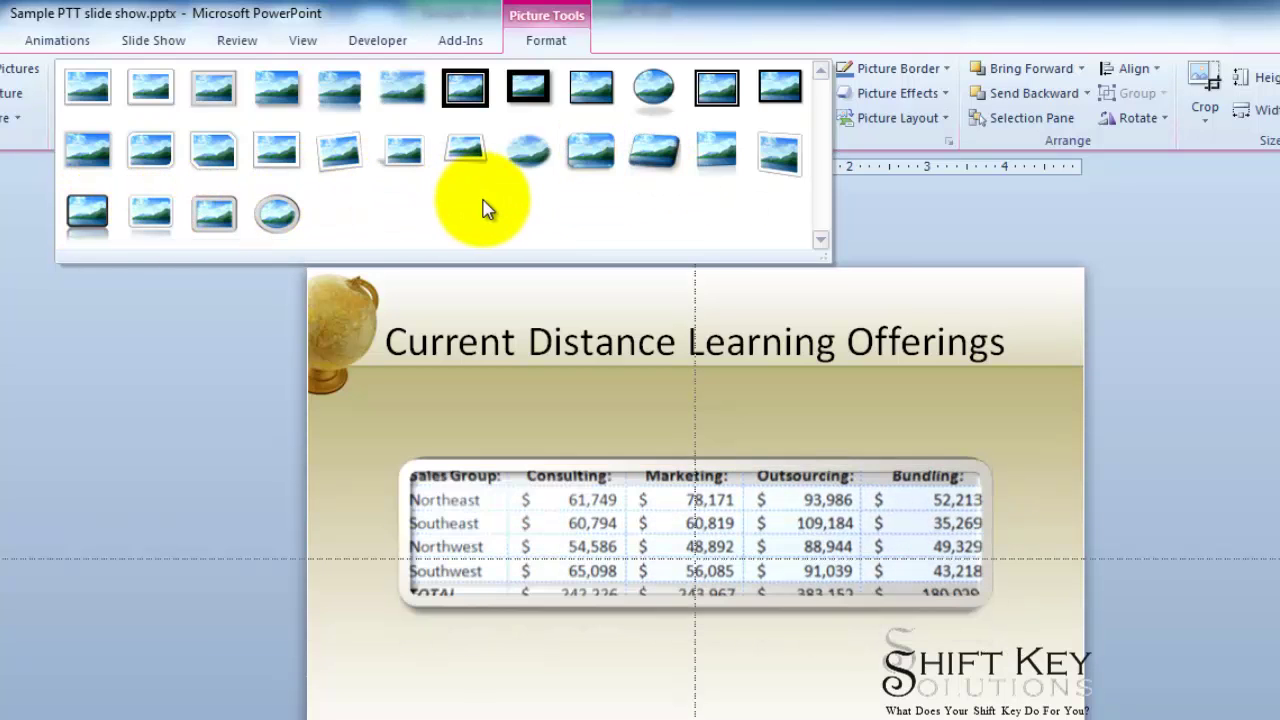
pyautogui.click(716, 158)
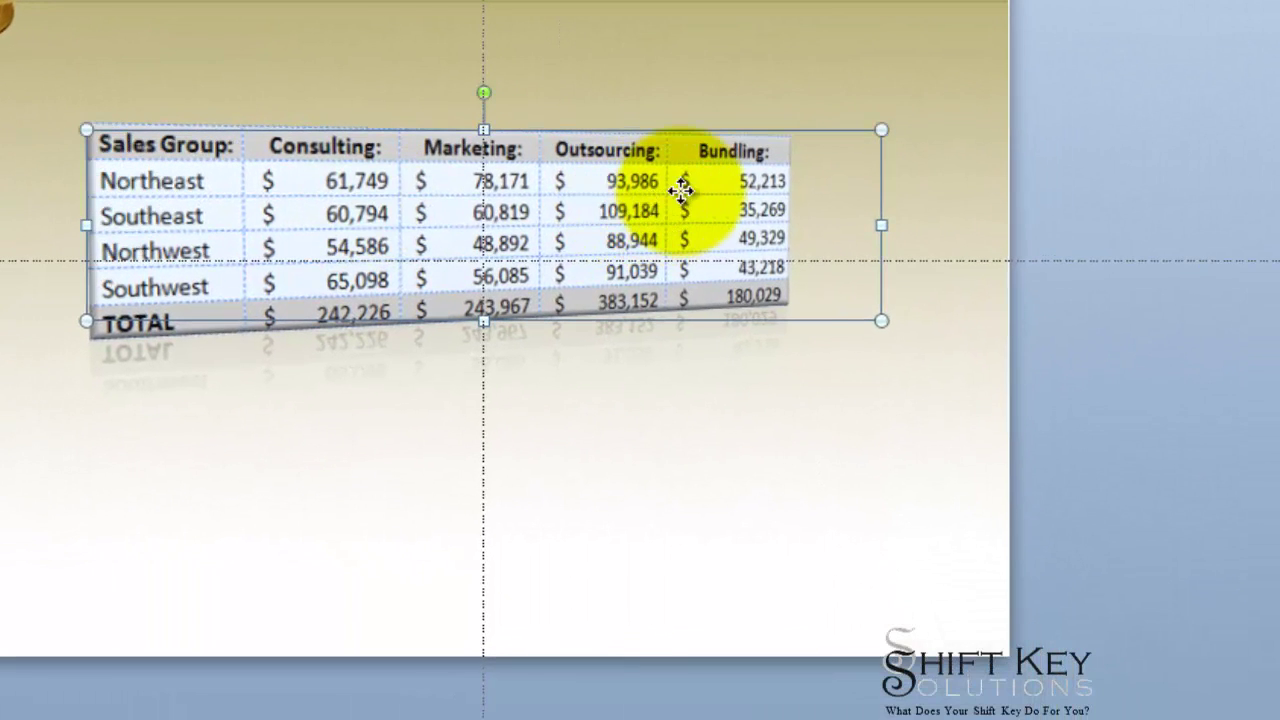
# Hyperlink the sales table picture to Sample Word Doc.docx in the current folder.
pyautogui.rightClick(681, 190)
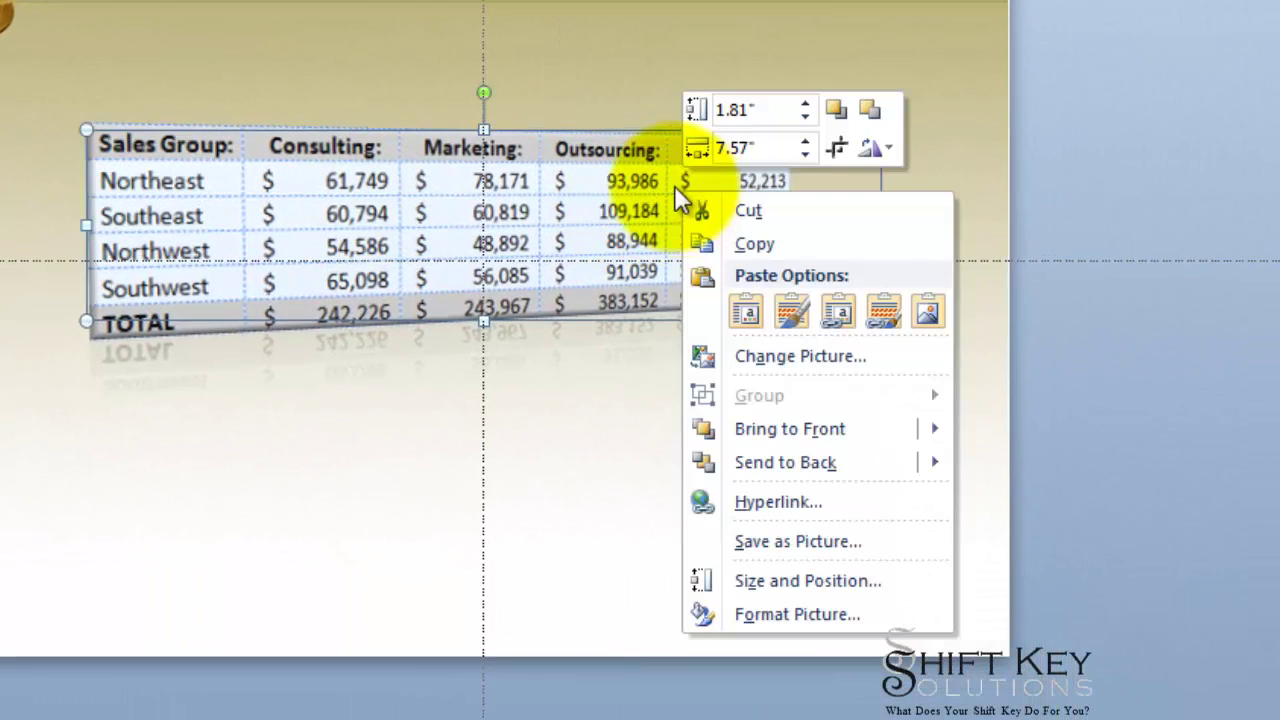
pyautogui.click(770, 503)
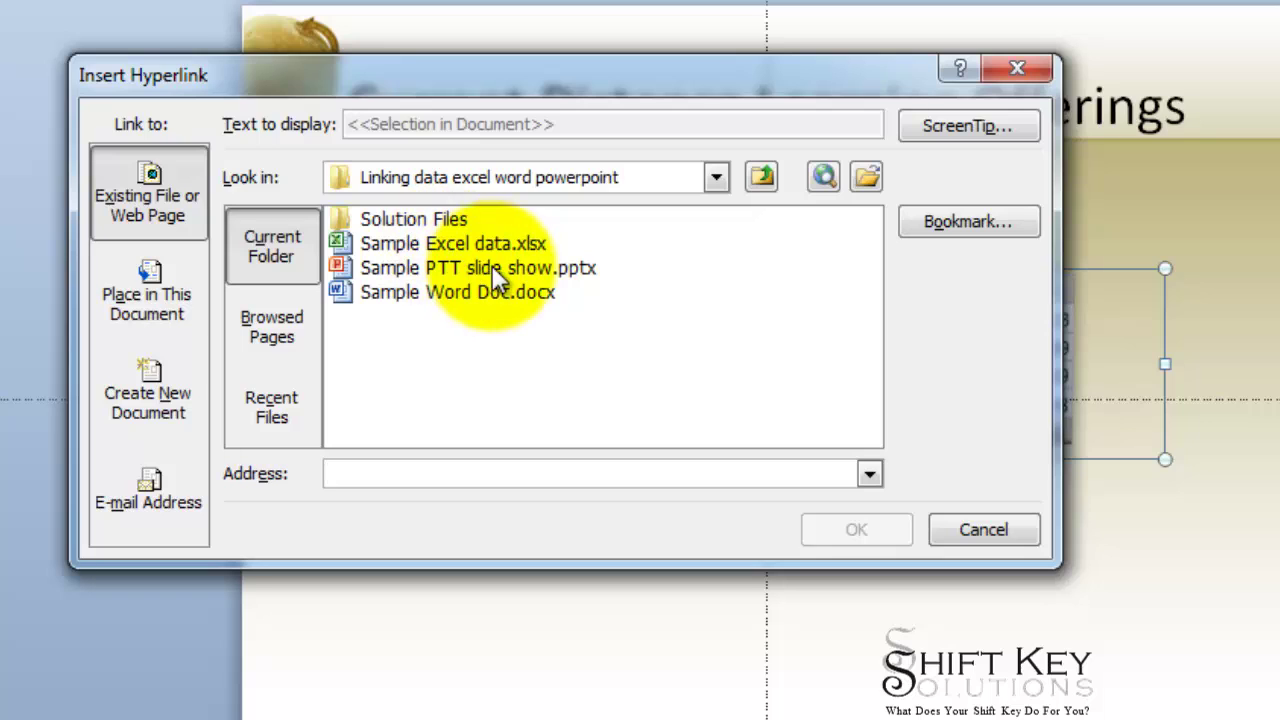
pyautogui.click(440, 292)
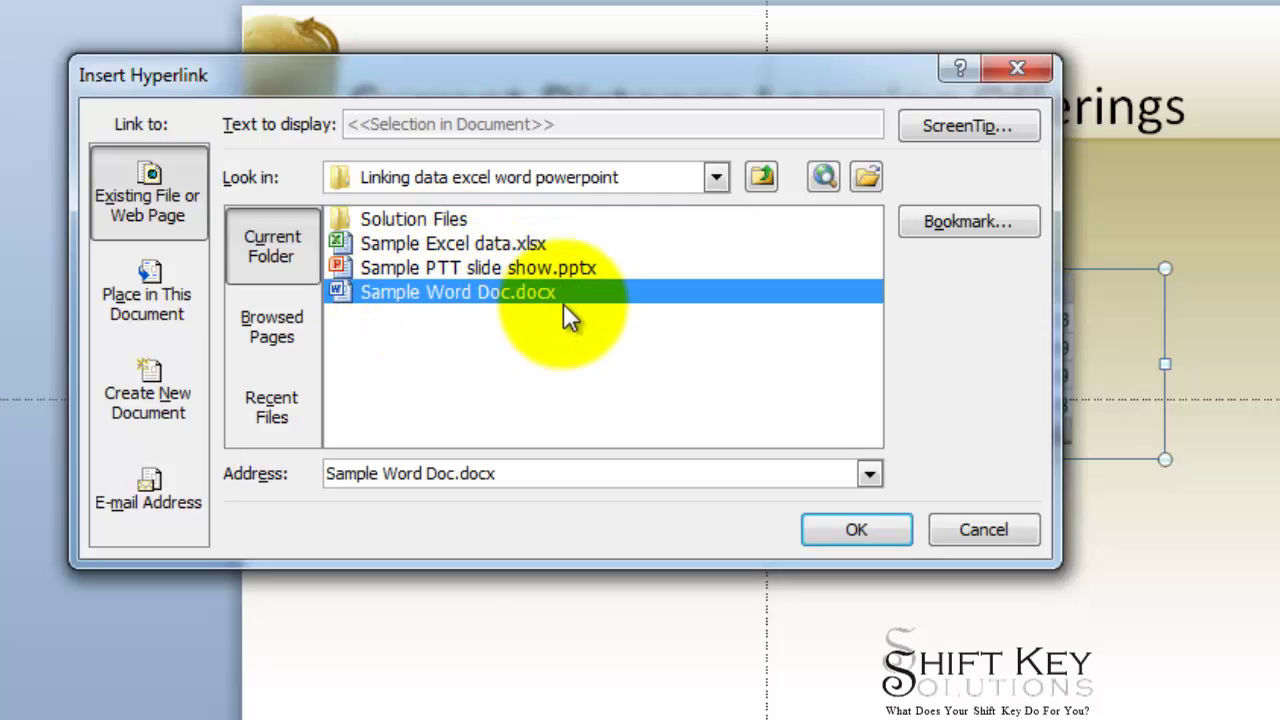
pyautogui.click(856, 530)
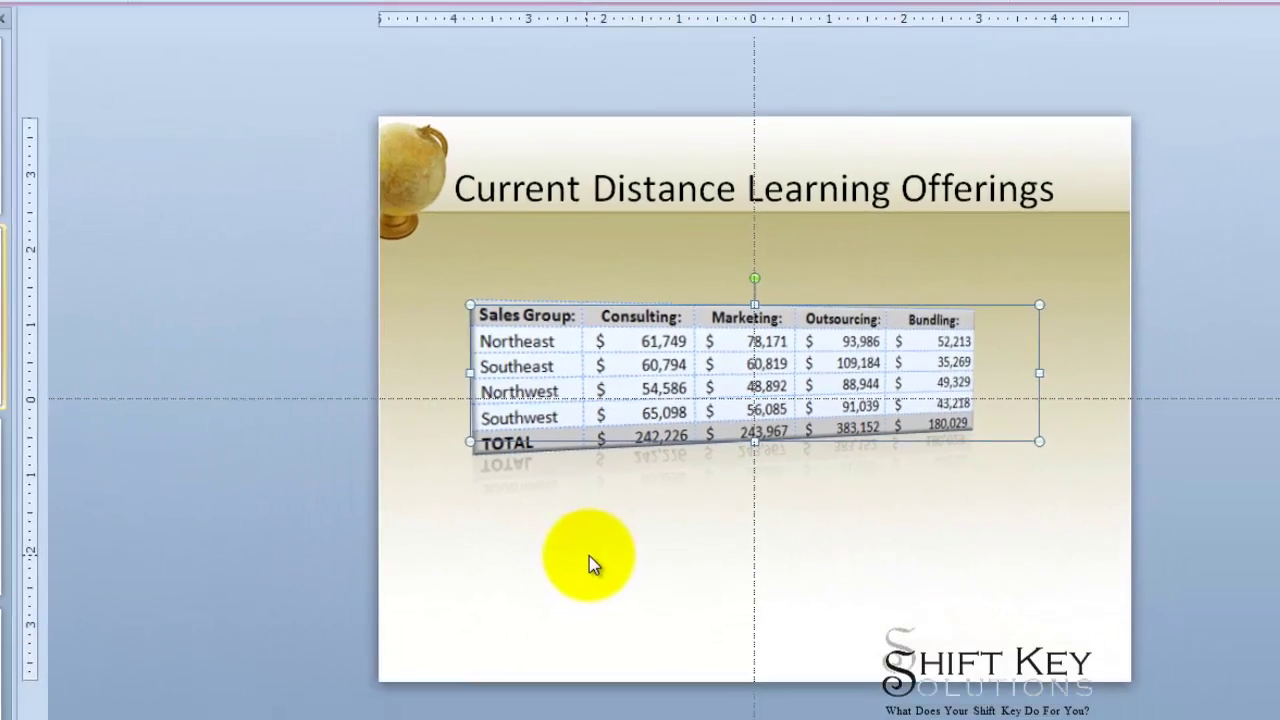
pyautogui.click(531, 610)
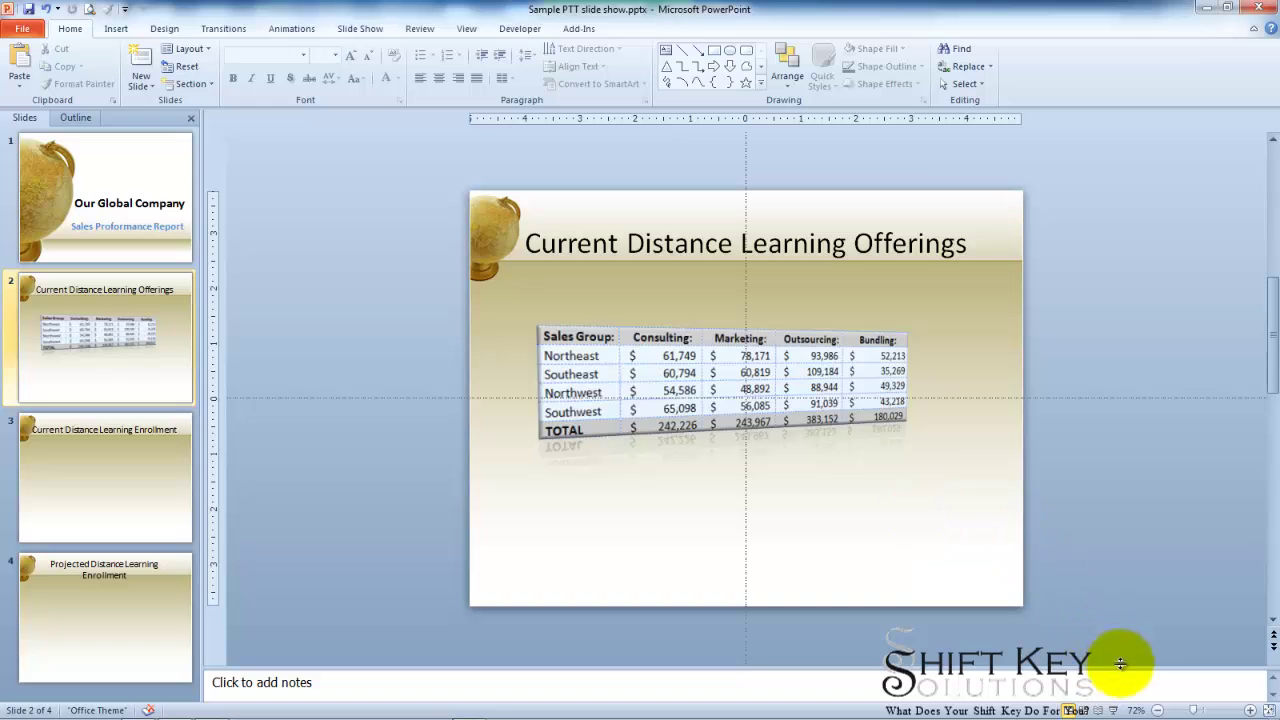
# Run the slide show from slide 2, advance one slide, then return to the table slide.
pyautogui.click(1116, 710)
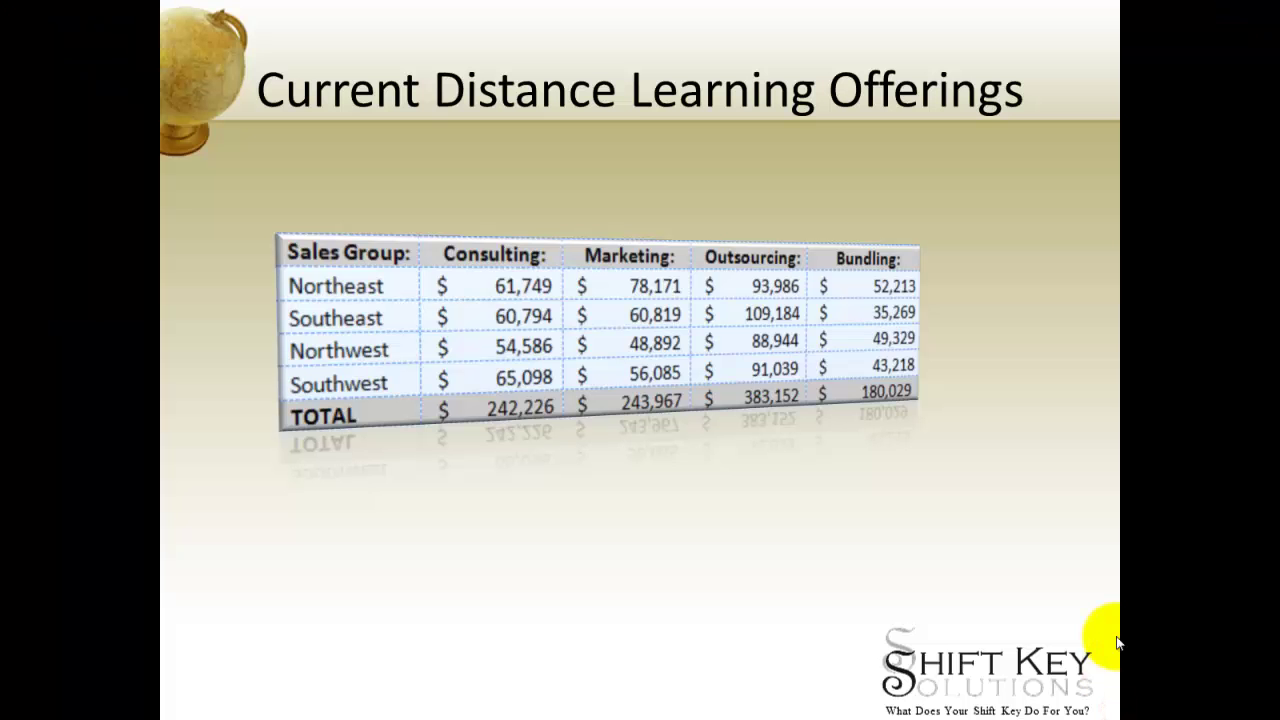
pyautogui.click(806, 443)
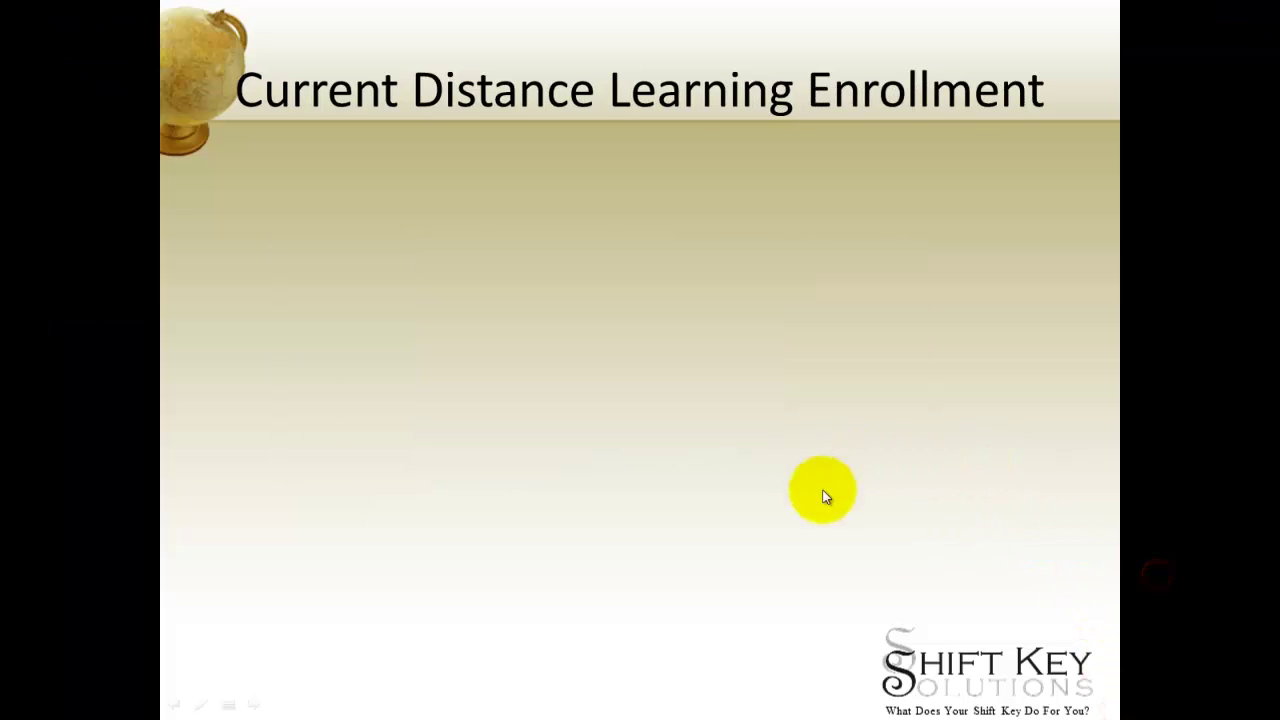
pyautogui.press('Left')
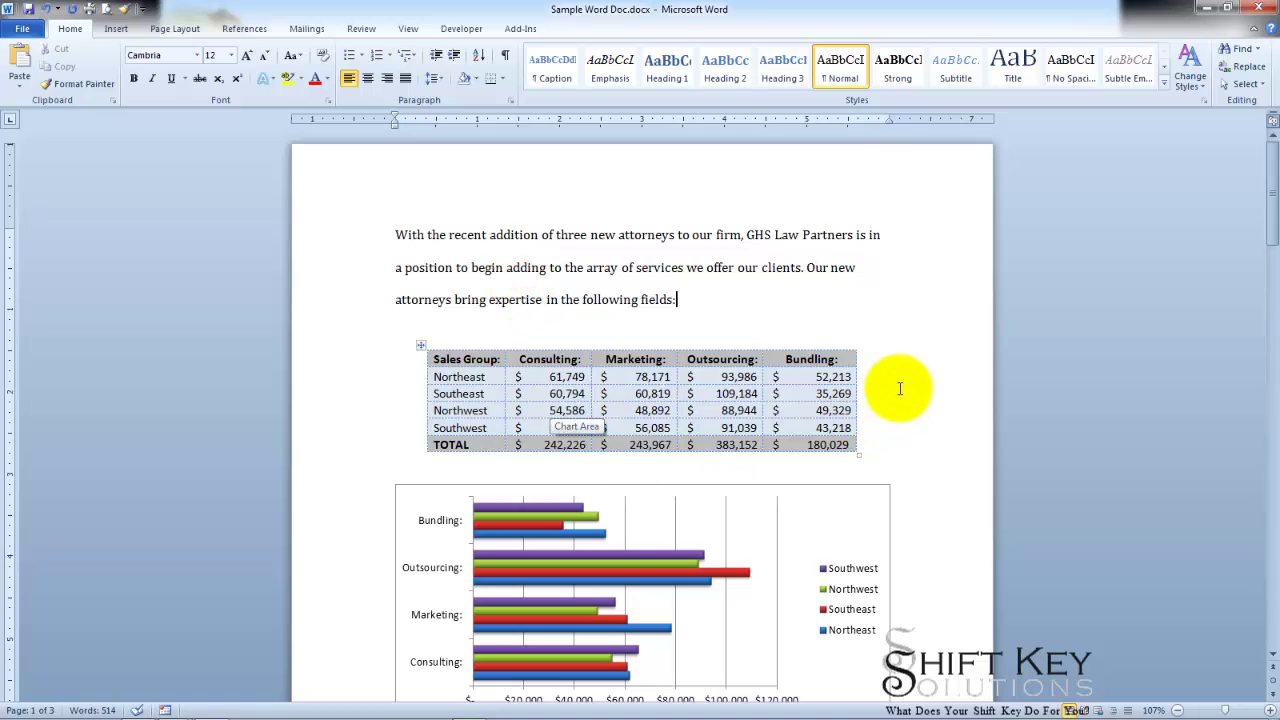
# Scroll down the Word document to look over the linked sales table and chart.
pyautogui.scroll(-2, 900, 388)
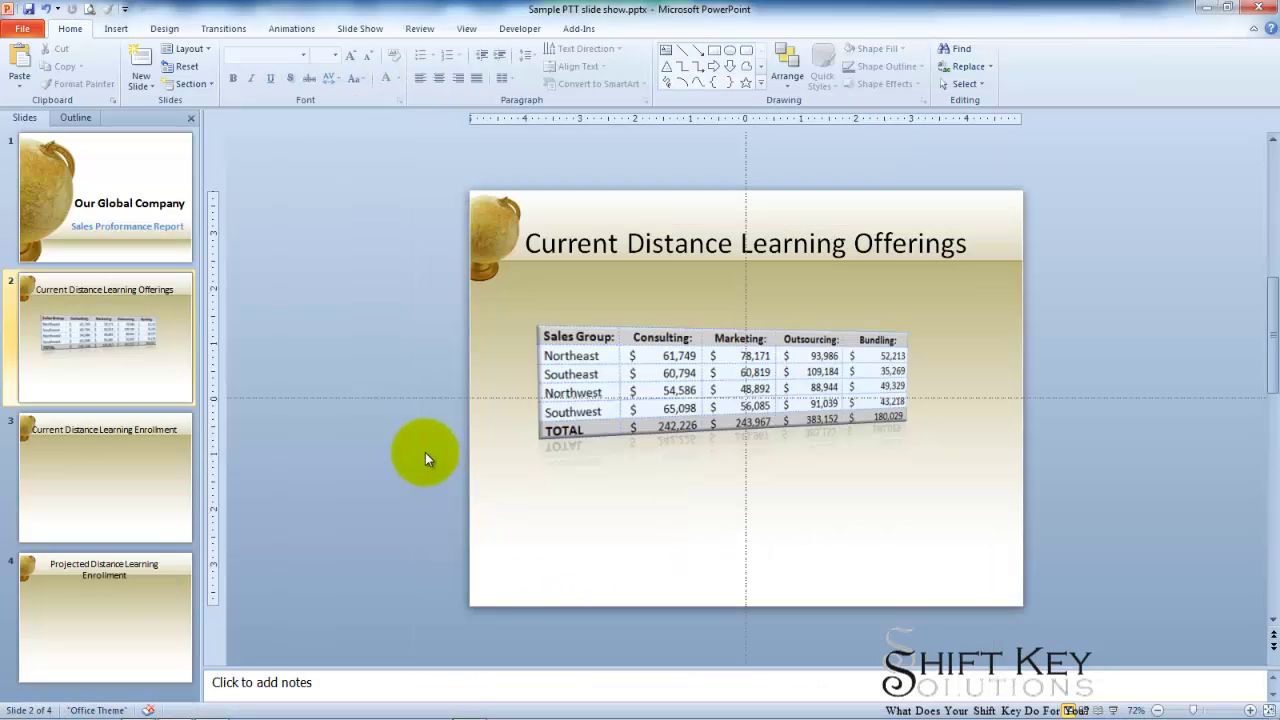
# Delete slides 3 and 4, Current and Projected Distance Learning Enrollment.
pyautogui.click(186, 463)
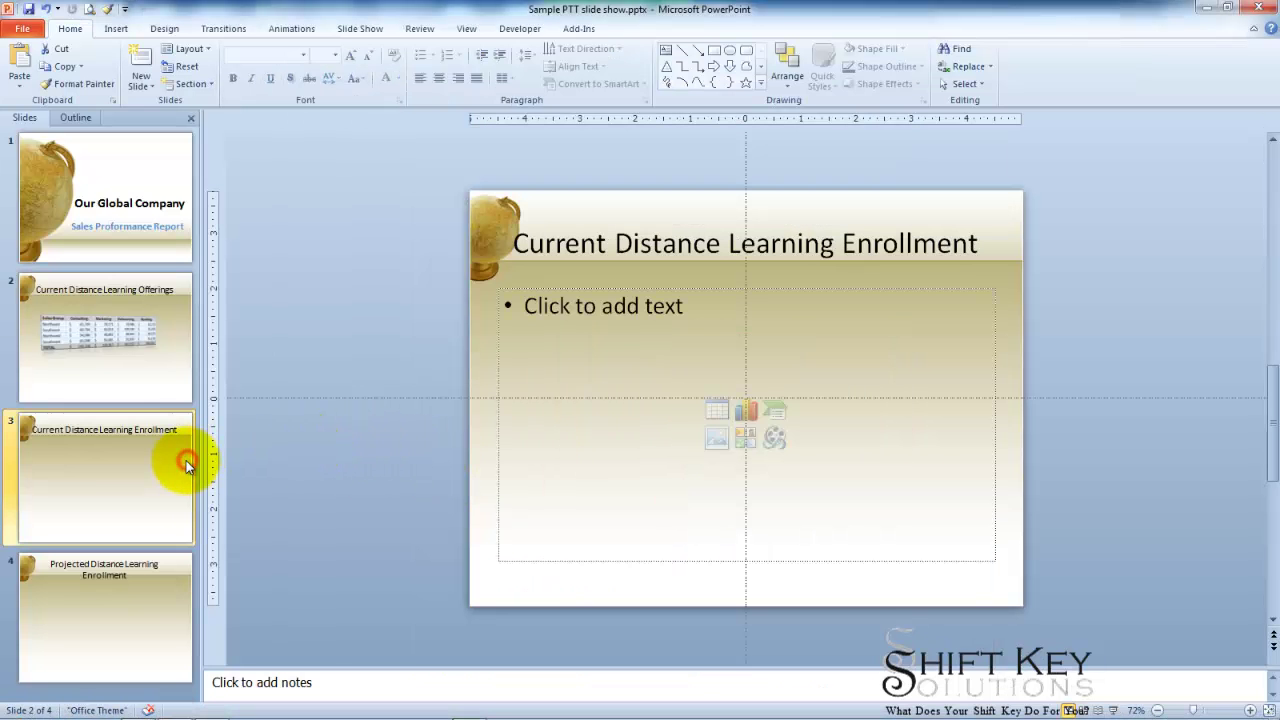
pyautogui.keyDown('shift'); pyautogui.click(125, 623); pyautogui.keyUp('shift')
pyautogui.rightClick(135, 466)
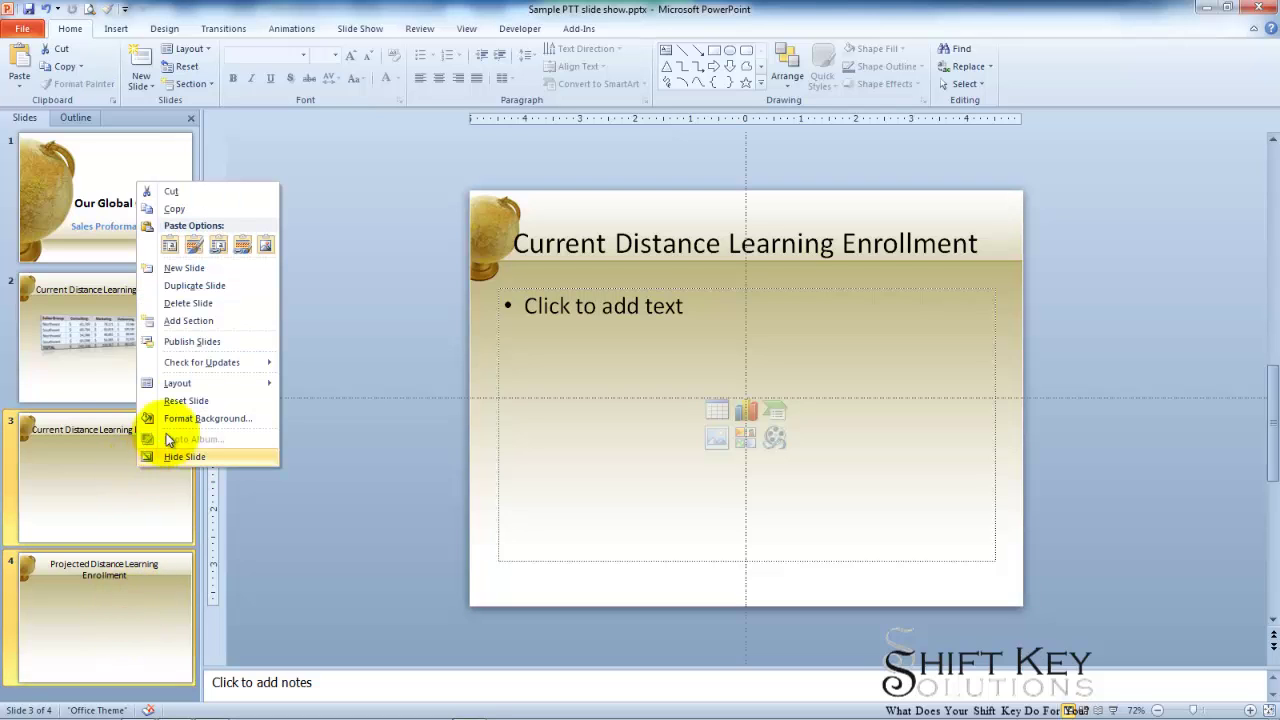
pyautogui.click(208, 304)
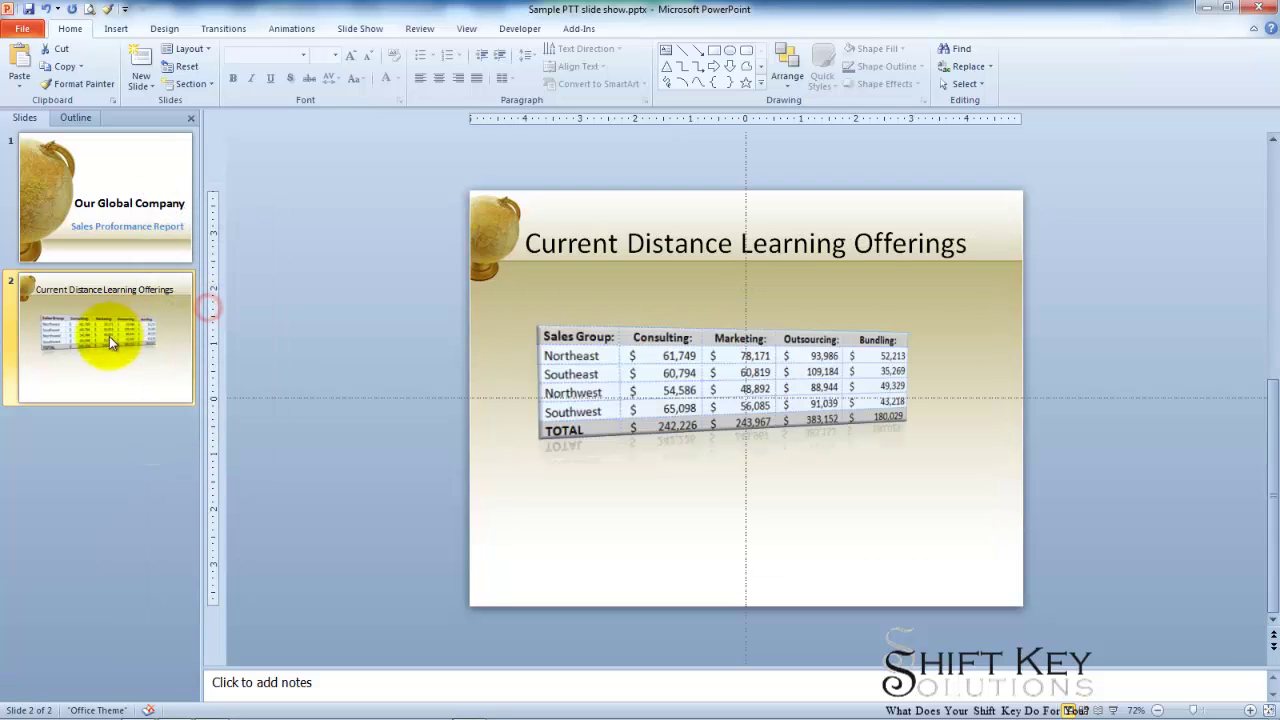
pyautogui.click(296, 296)
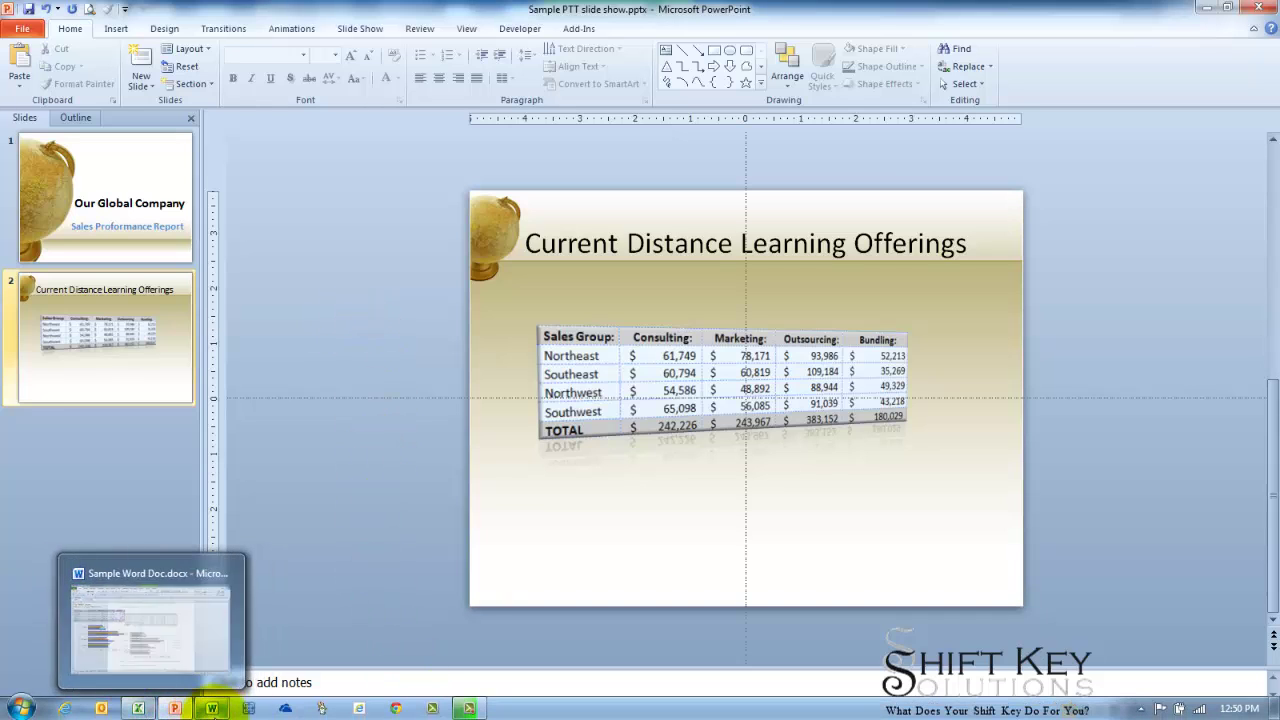
# Bring Excel into view and browse the Qtr1 to Qtr4 sheets, settling on Qtr3.
pyautogui.click(212, 708)
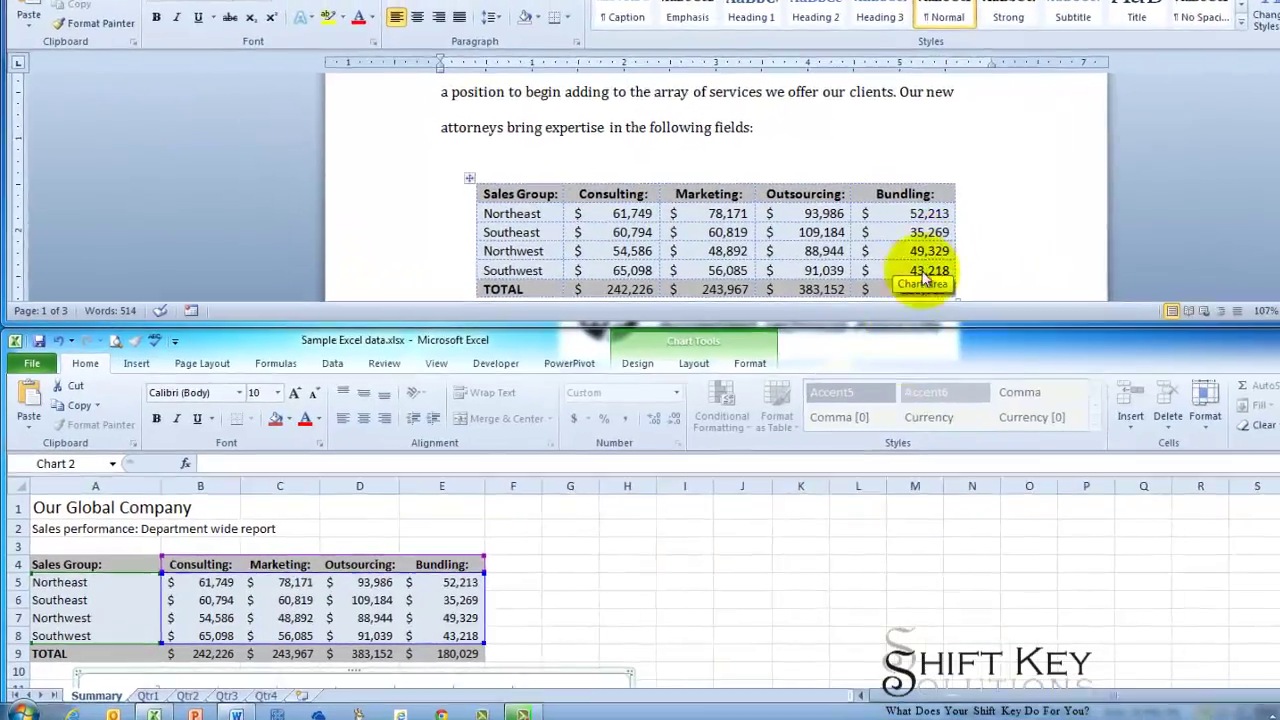
pyautogui.scroll(-3, 1193, 145)
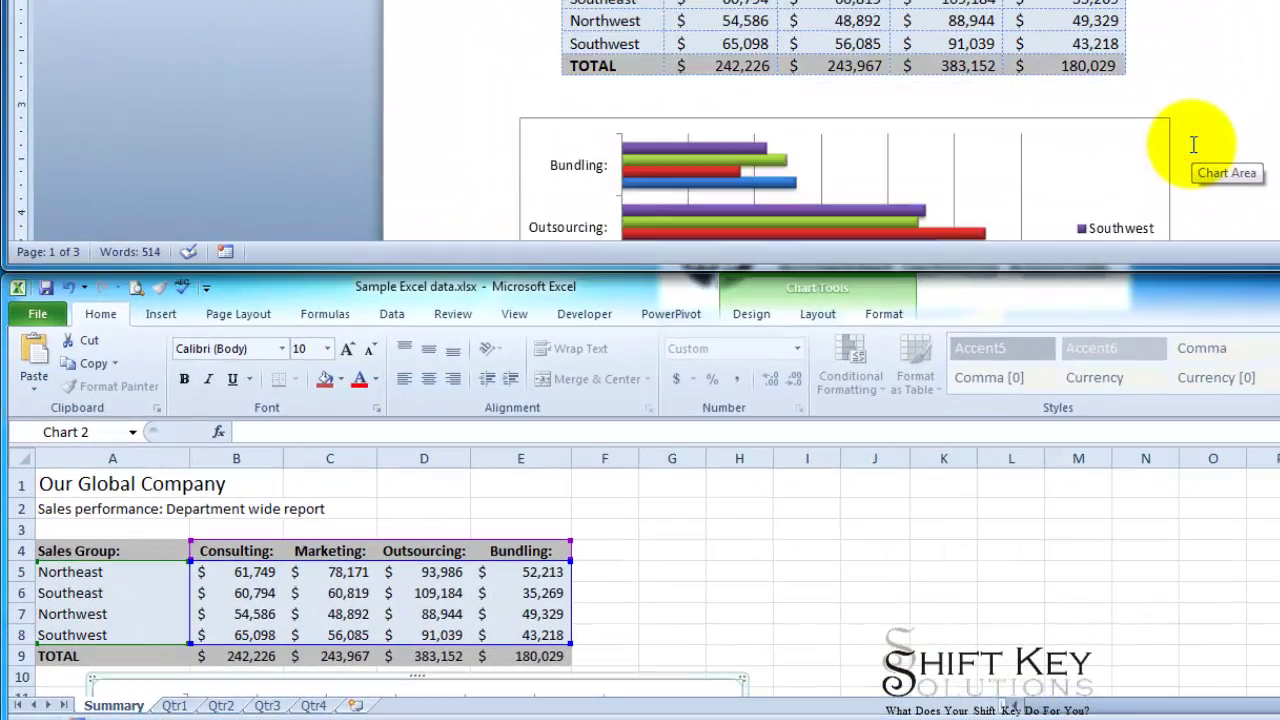
pyautogui.scroll(1, 1006, 194)
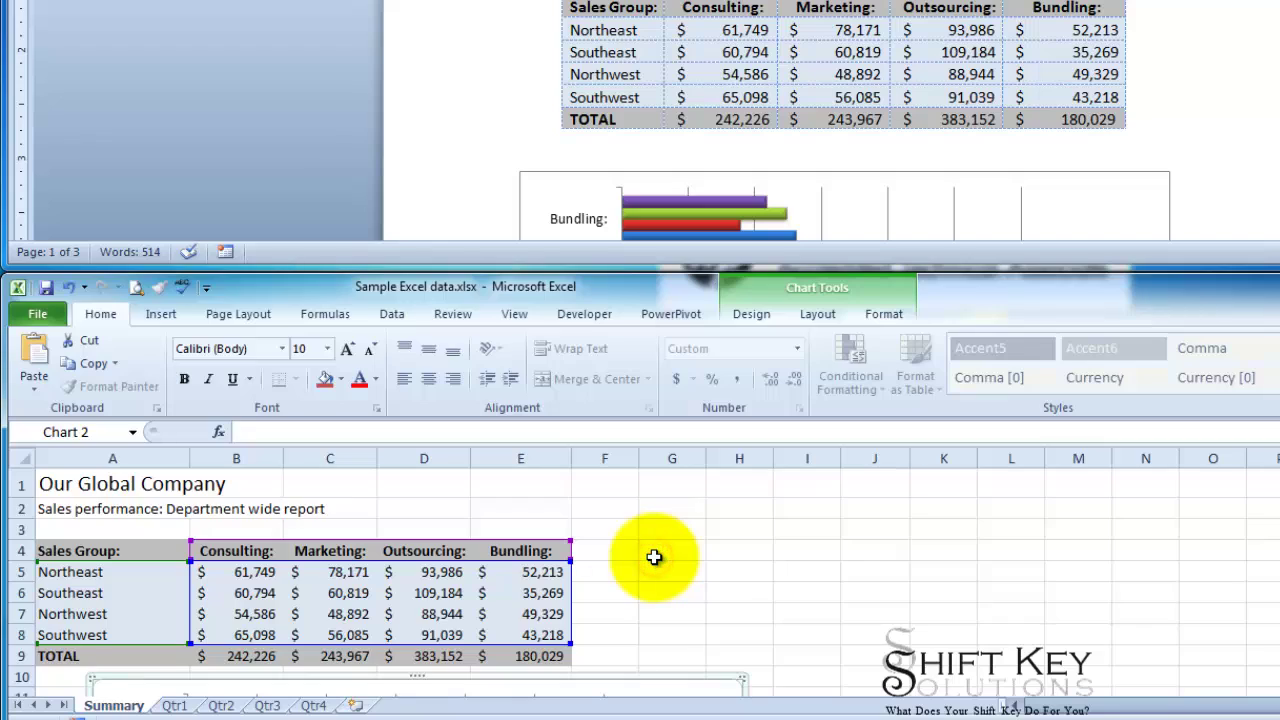
pyautogui.scroll(-1, 654, 557)
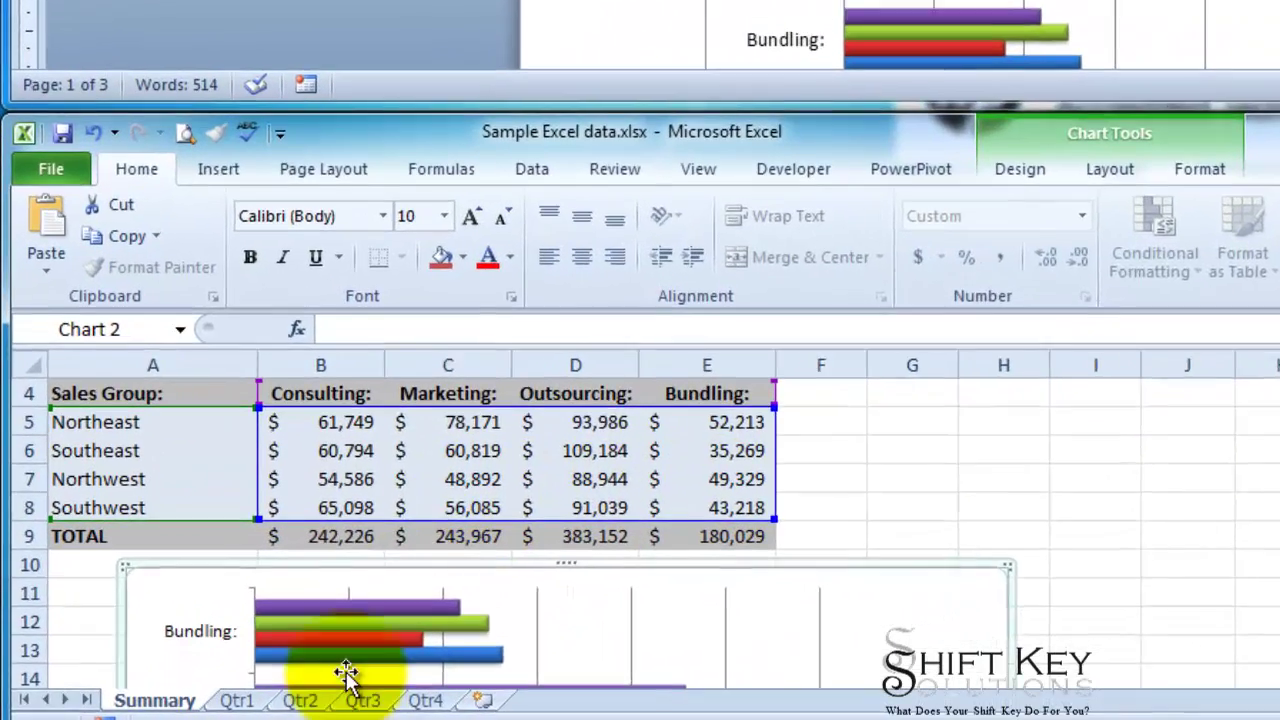
pyautogui.click(237, 700)
pyautogui.click(300, 700)
pyautogui.click(363, 700)
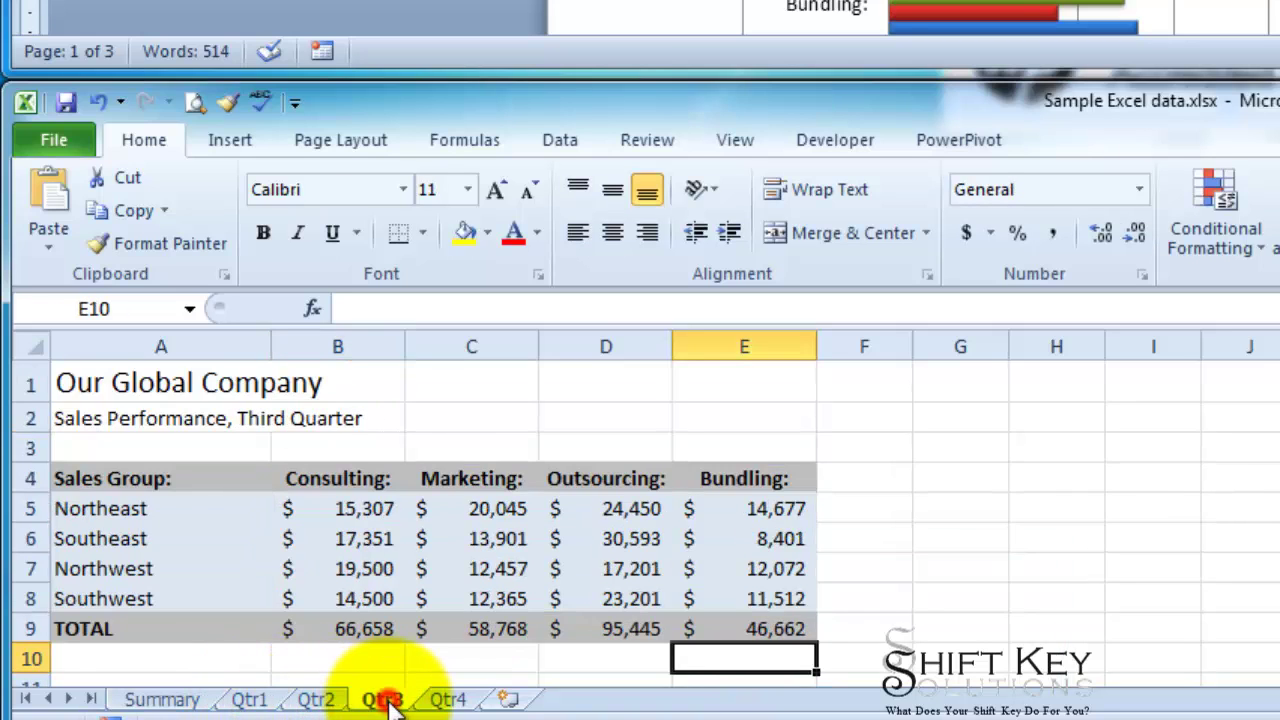
pyautogui.click(448, 700)
pyautogui.click(382, 700)
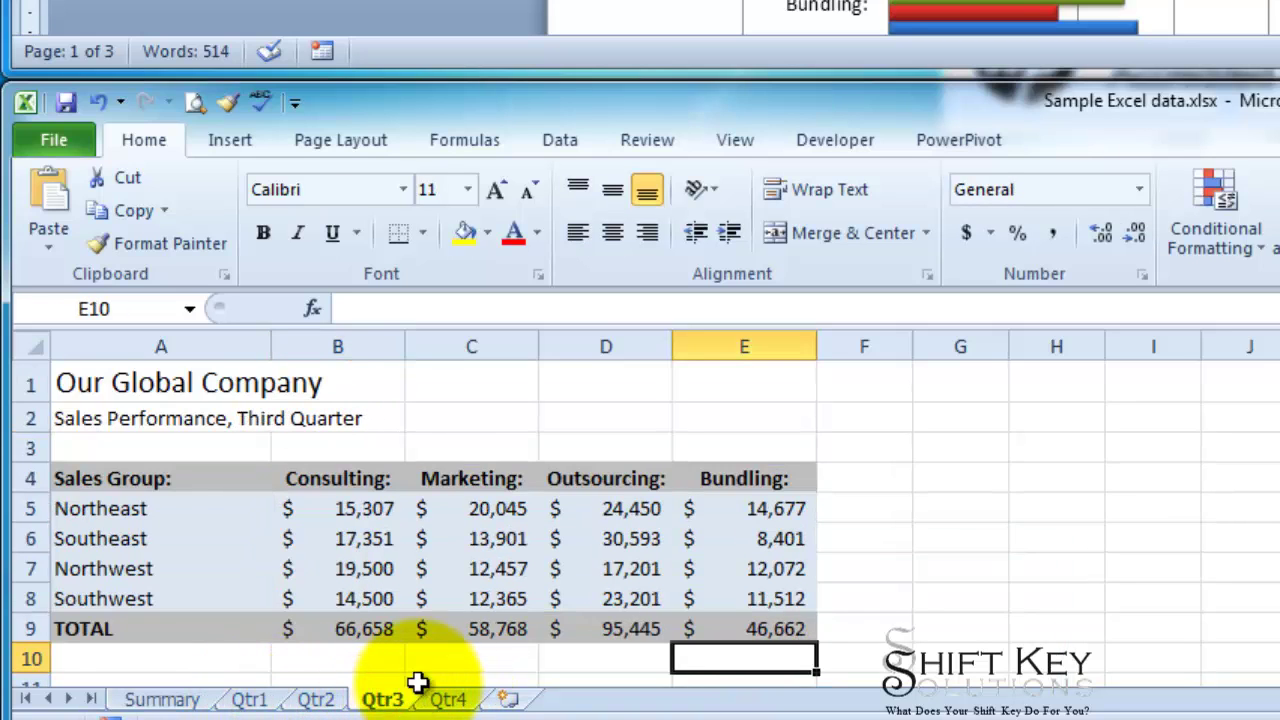
# Enter 30,000 as Qtr3's Northeast Marketing value in C5 and check the Summary totals.
pyautogui.click(476, 518)
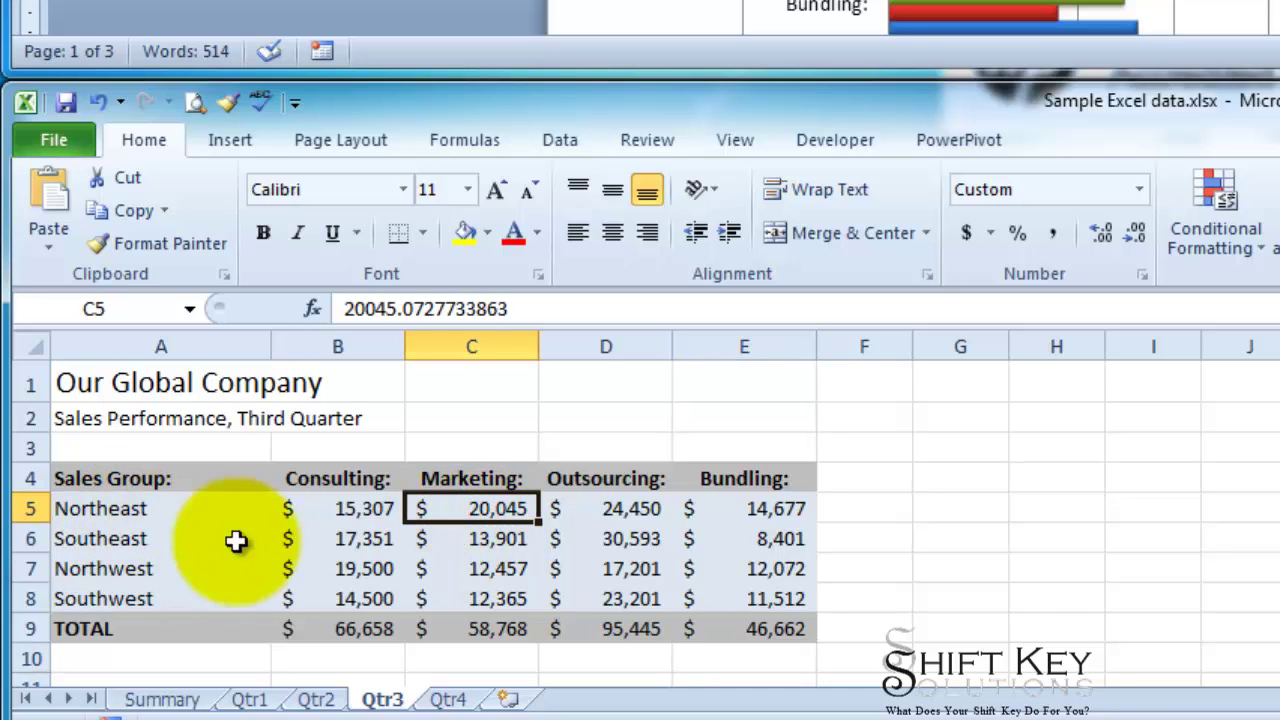
pyautogui.write('30000')
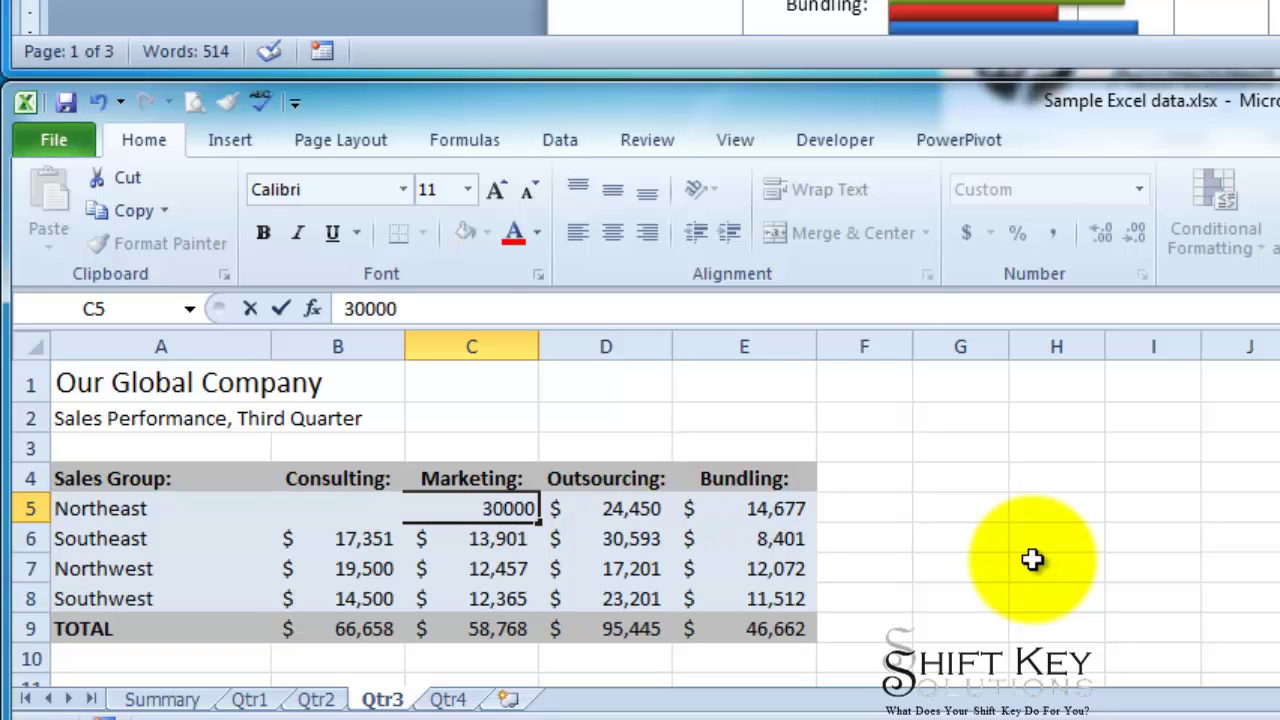
pyautogui.press('Tab')
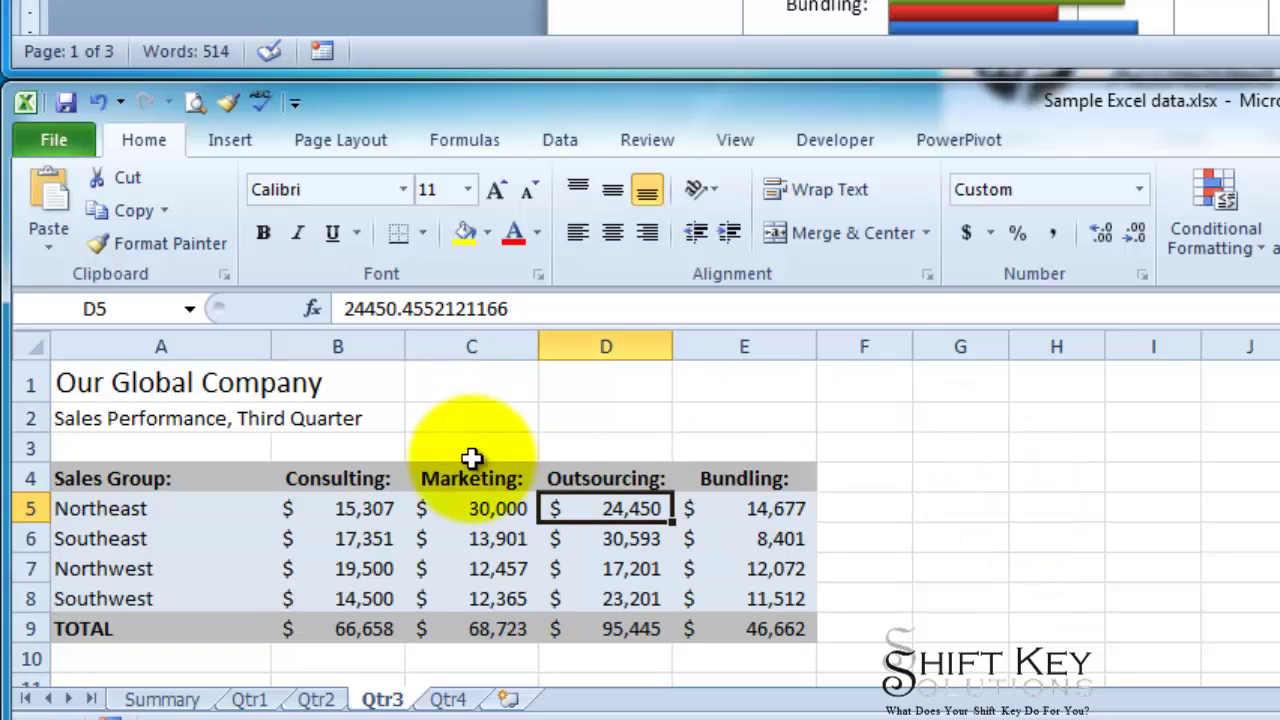
pyautogui.click(165, 698)
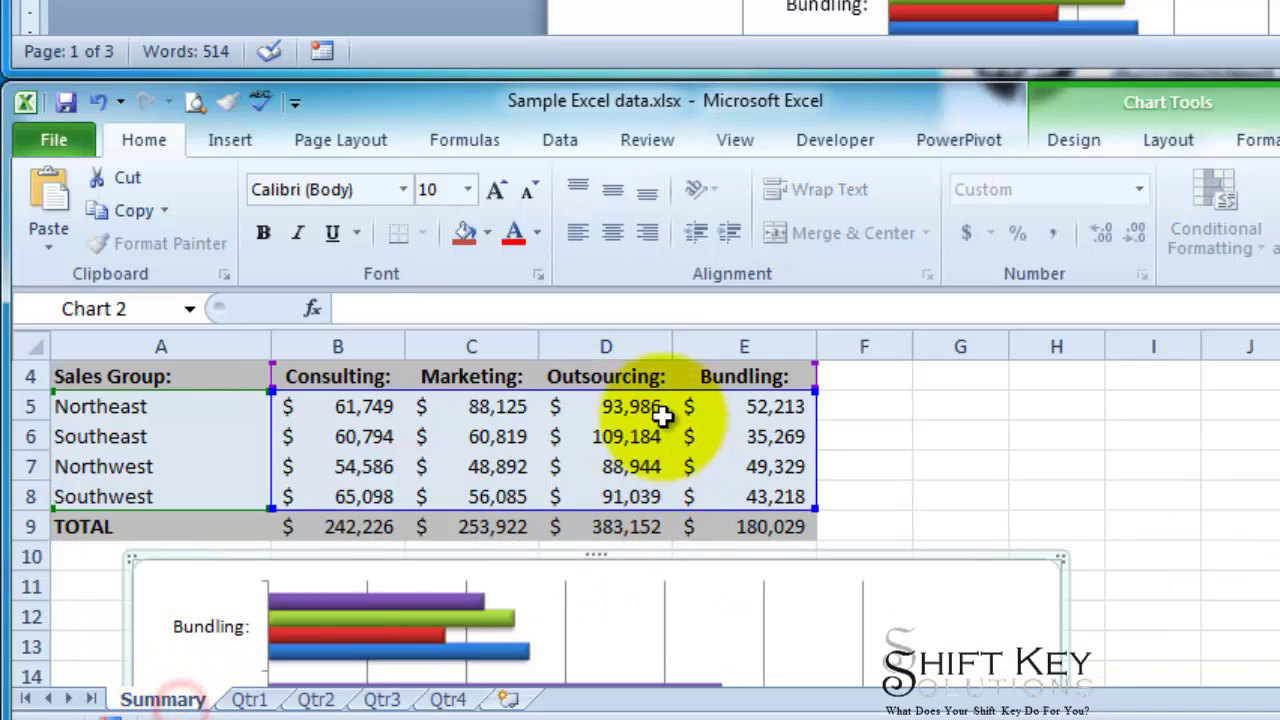
# Update the link so Word's sales table pulls in the new Excel Marketing figures.
pyautogui.click(880, 463)
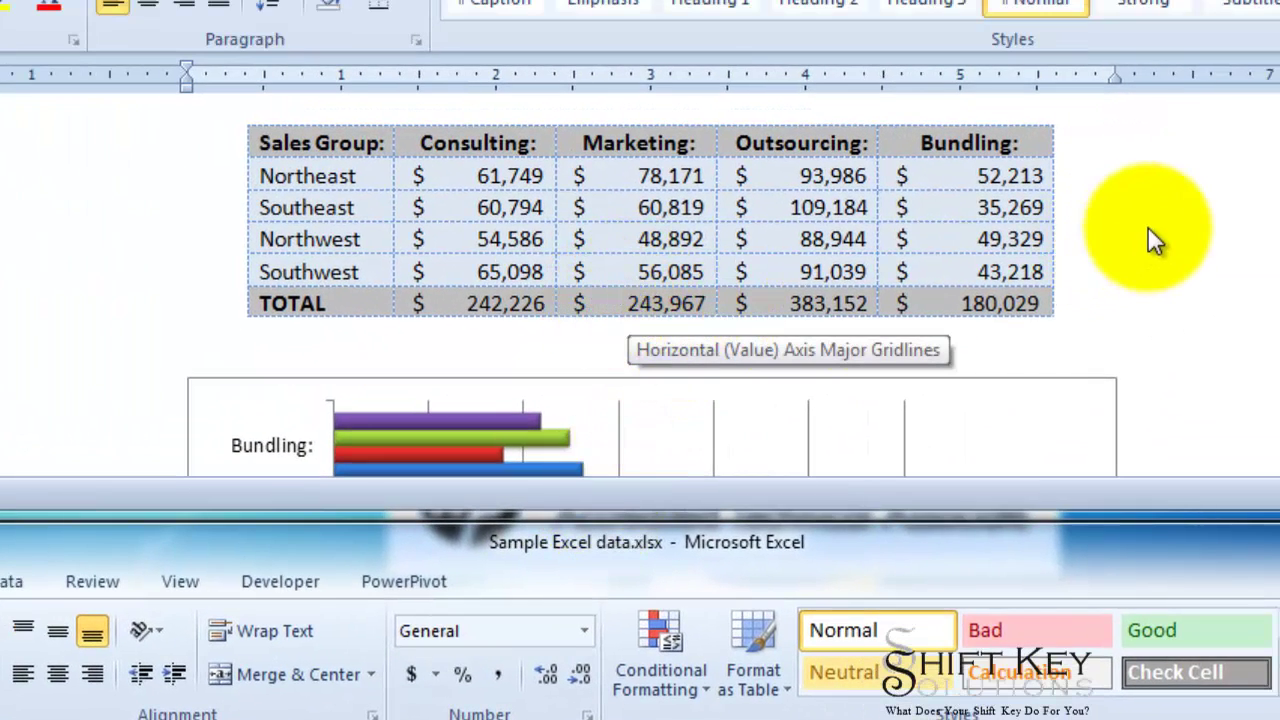
pyautogui.click(665, 303)
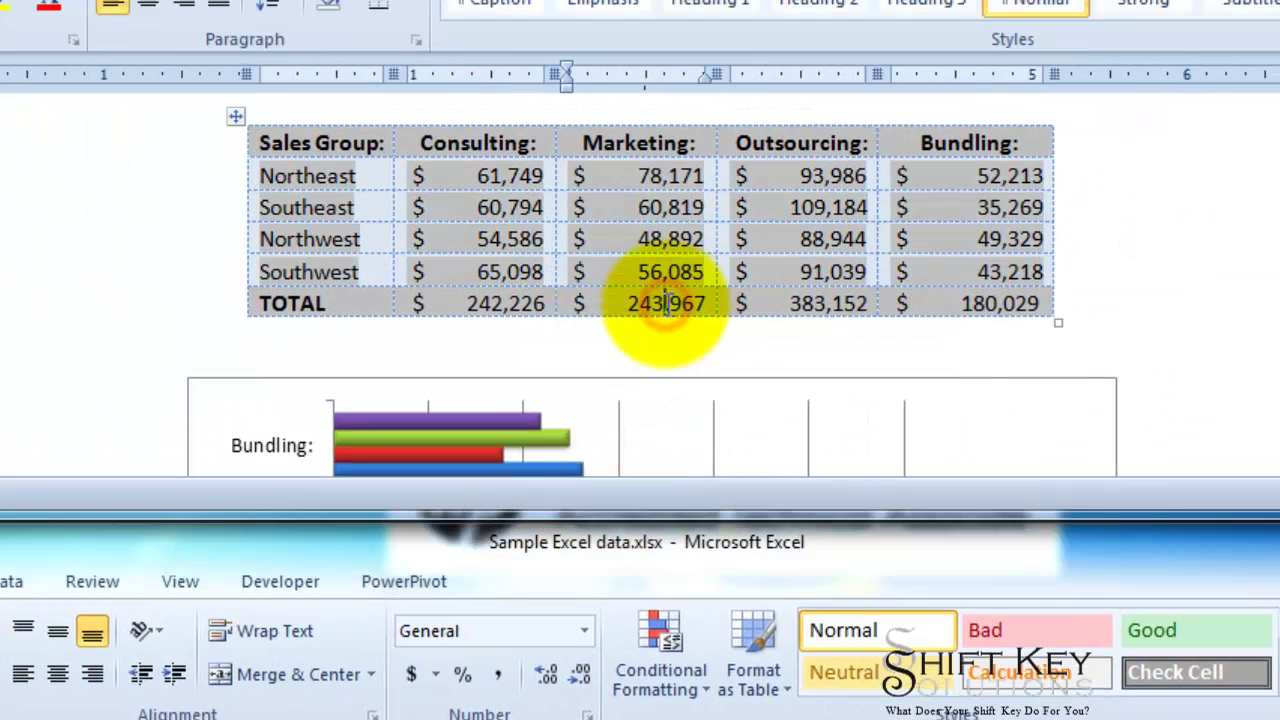
pyautogui.rightClick(665, 303)
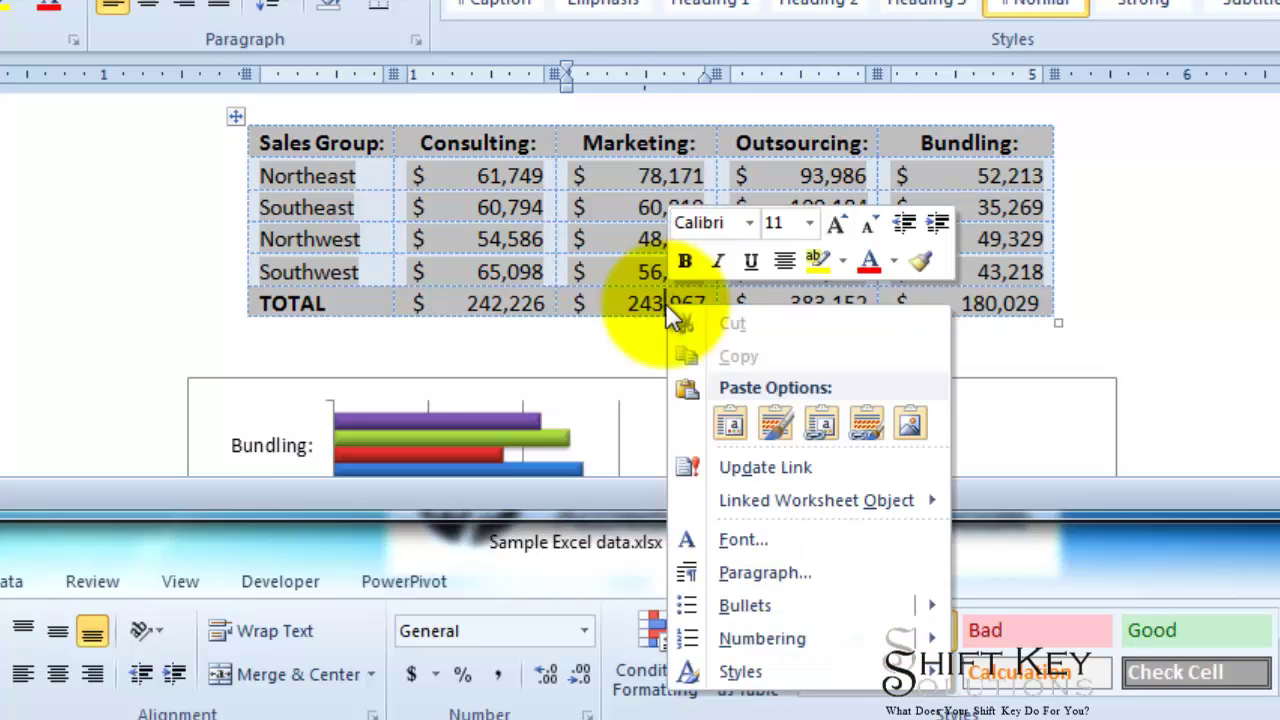
pyautogui.click(845, 478)
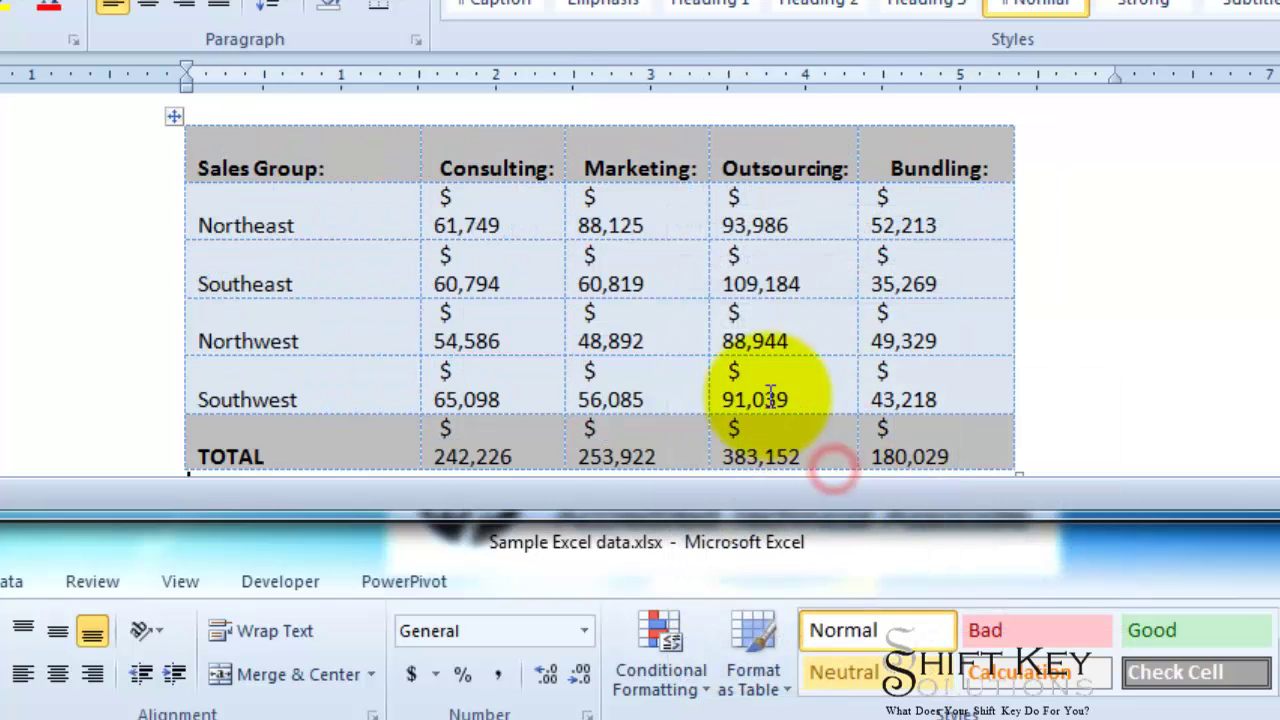
pyautogui.scroll(1, 630, 330)
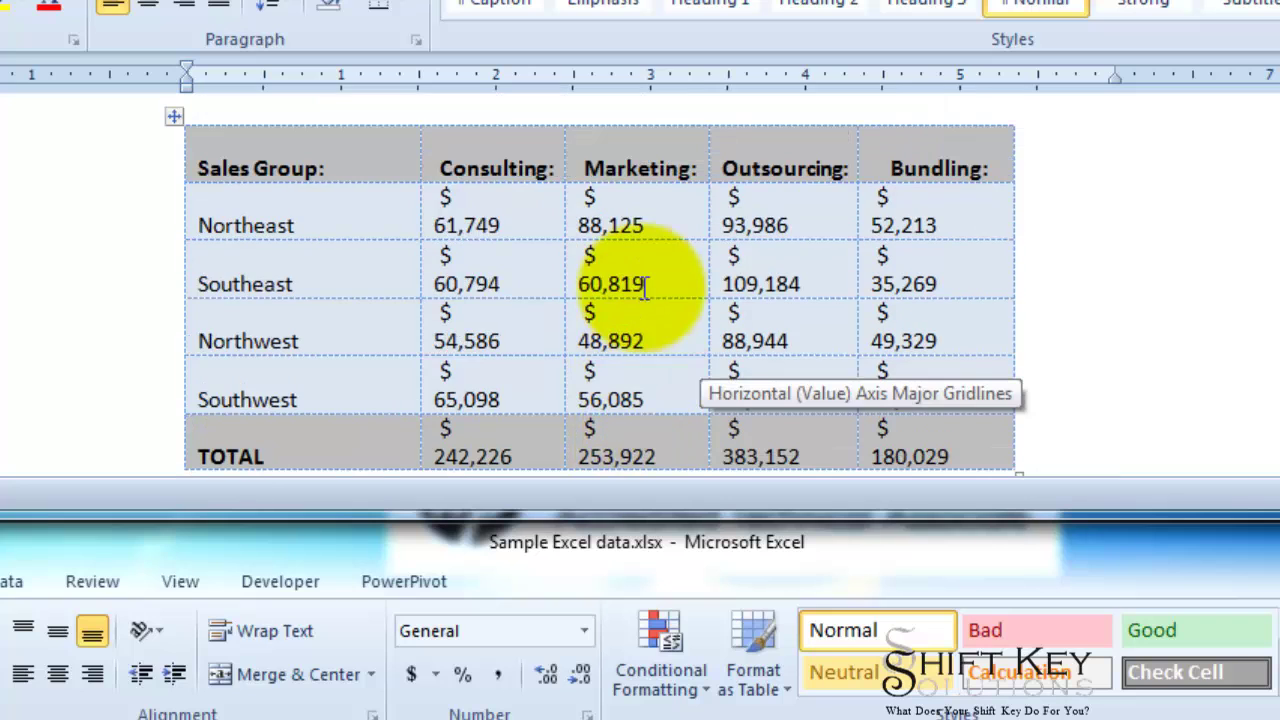
# AutoFit the linked table's columns to contents and confirm the $253,922 Marketing total.
pyautogui.click(318, 153)
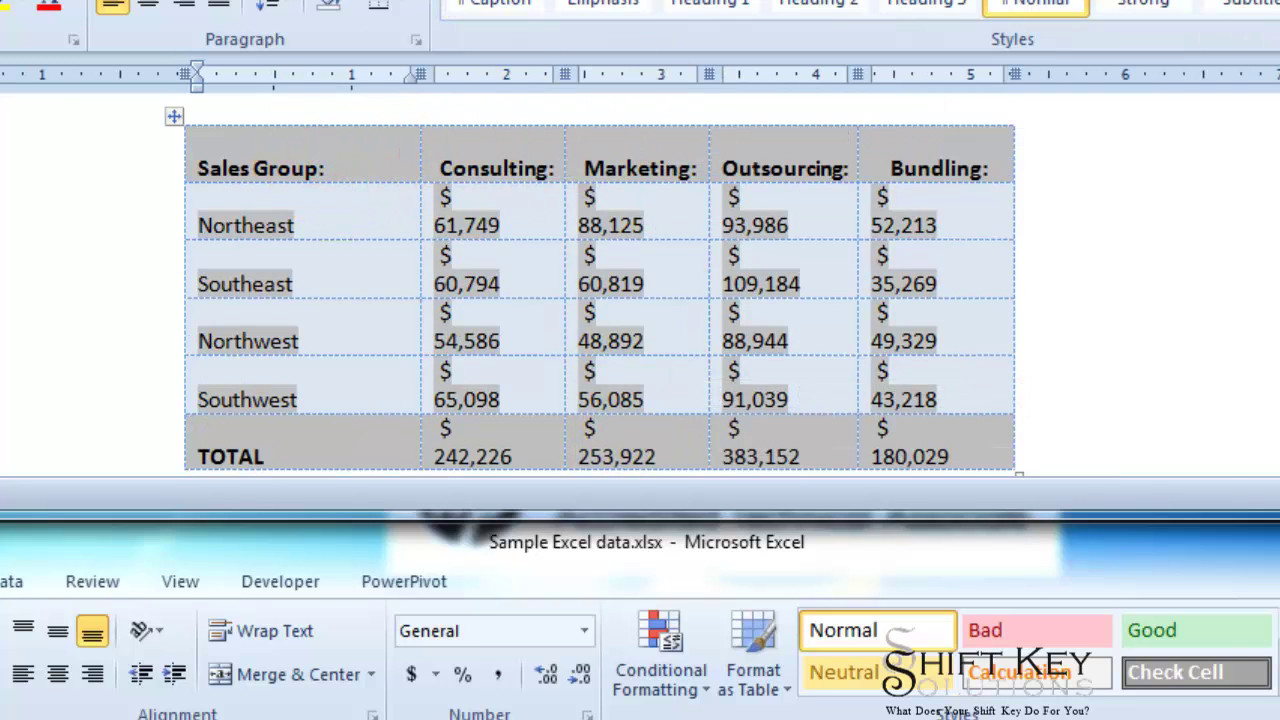
pyautogui.click(290, 3)
pyautogui.click(290, 8)
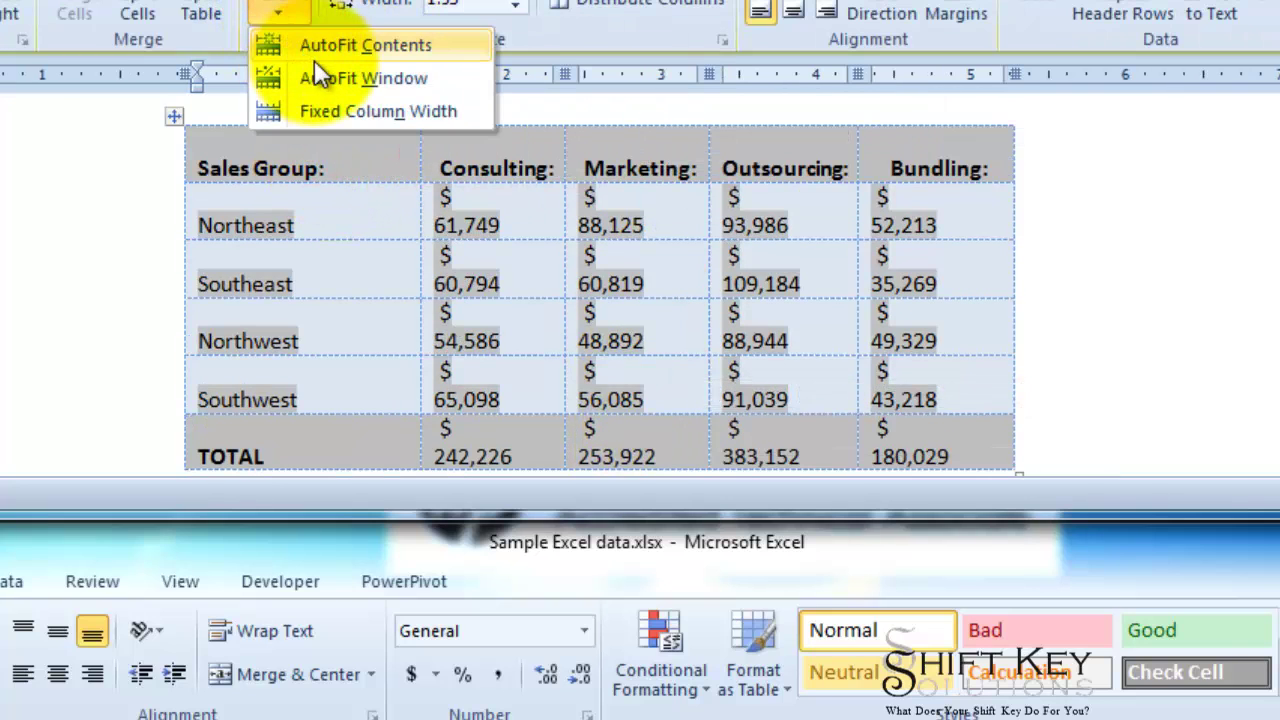
pyautogui.click(318, 50)
pyautogui.click(610, 304)
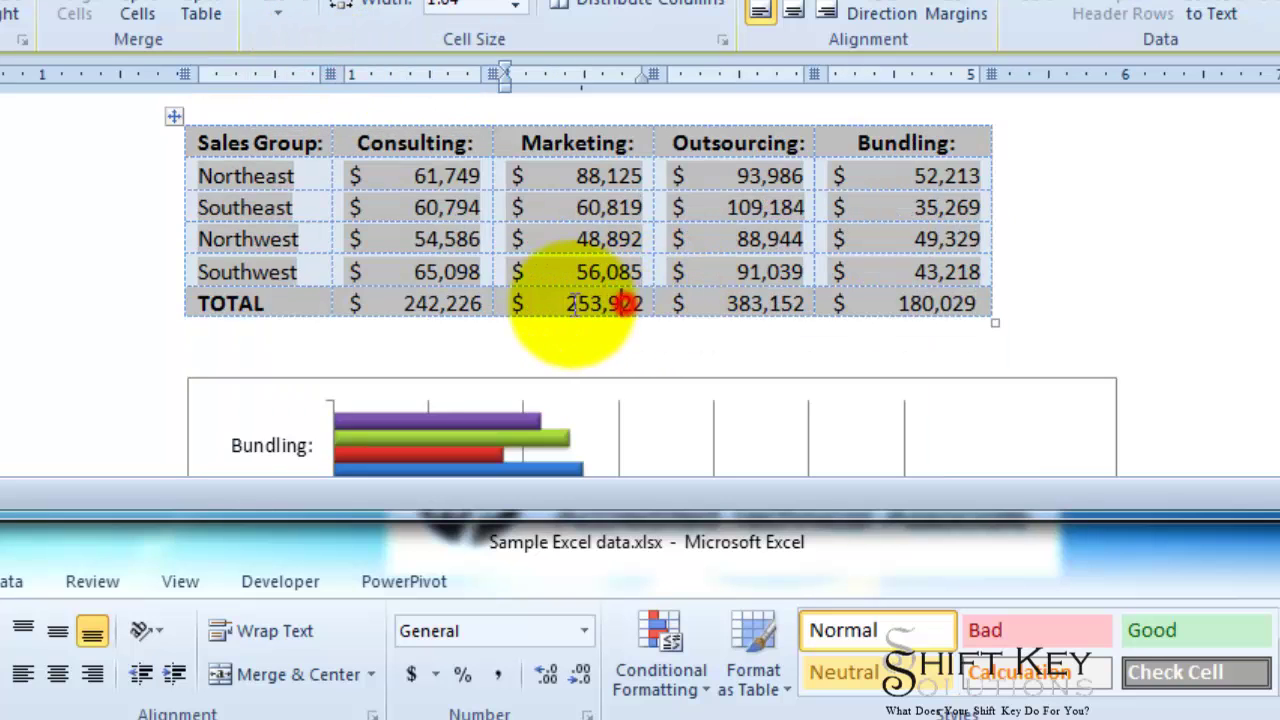
pyautogui.click(588, 328)
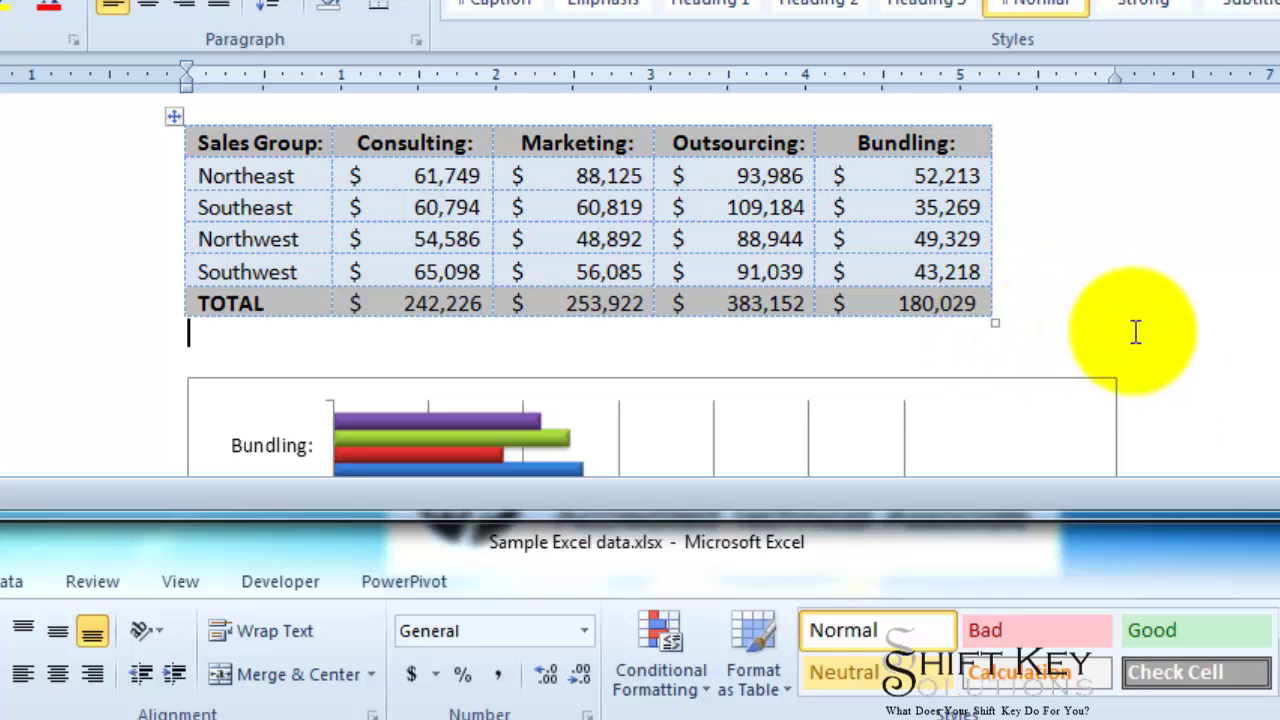
# Save and close Sample Word Doc.docx, then move the update-links prompt aside on reopening.
pyautogui.hotkey('alt', 'F4')
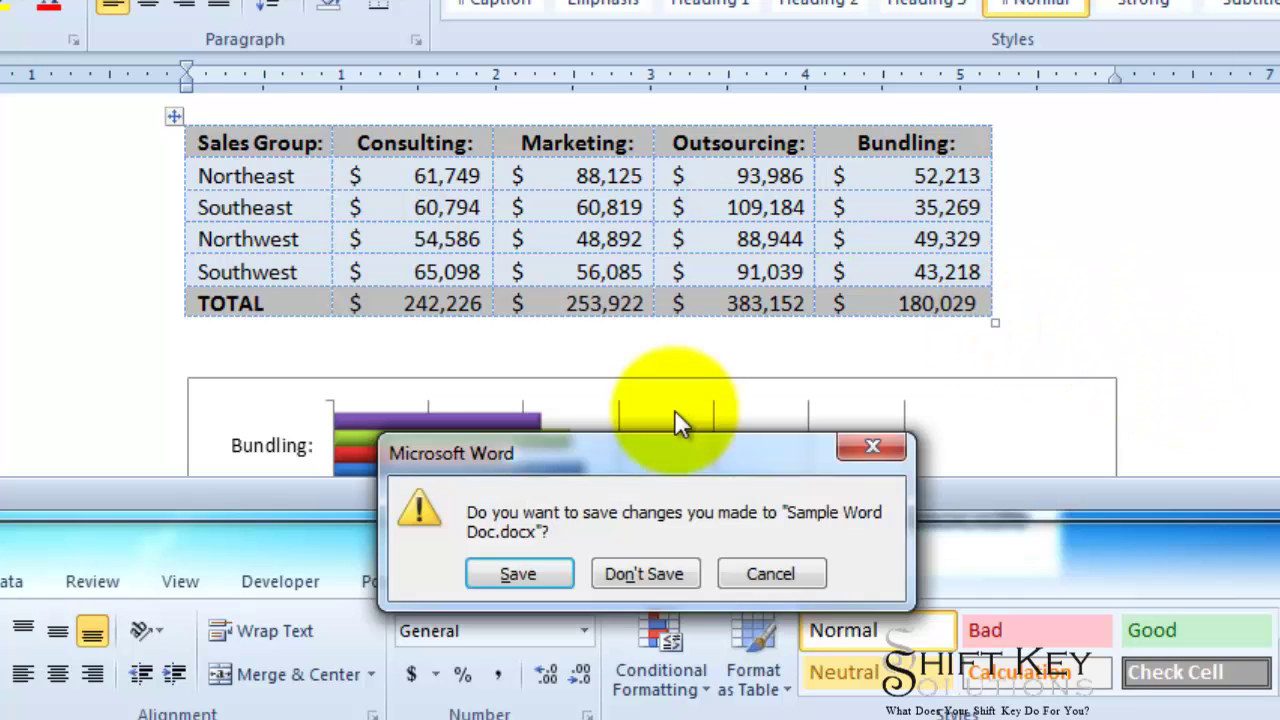
pyautogui.click(541, 571)
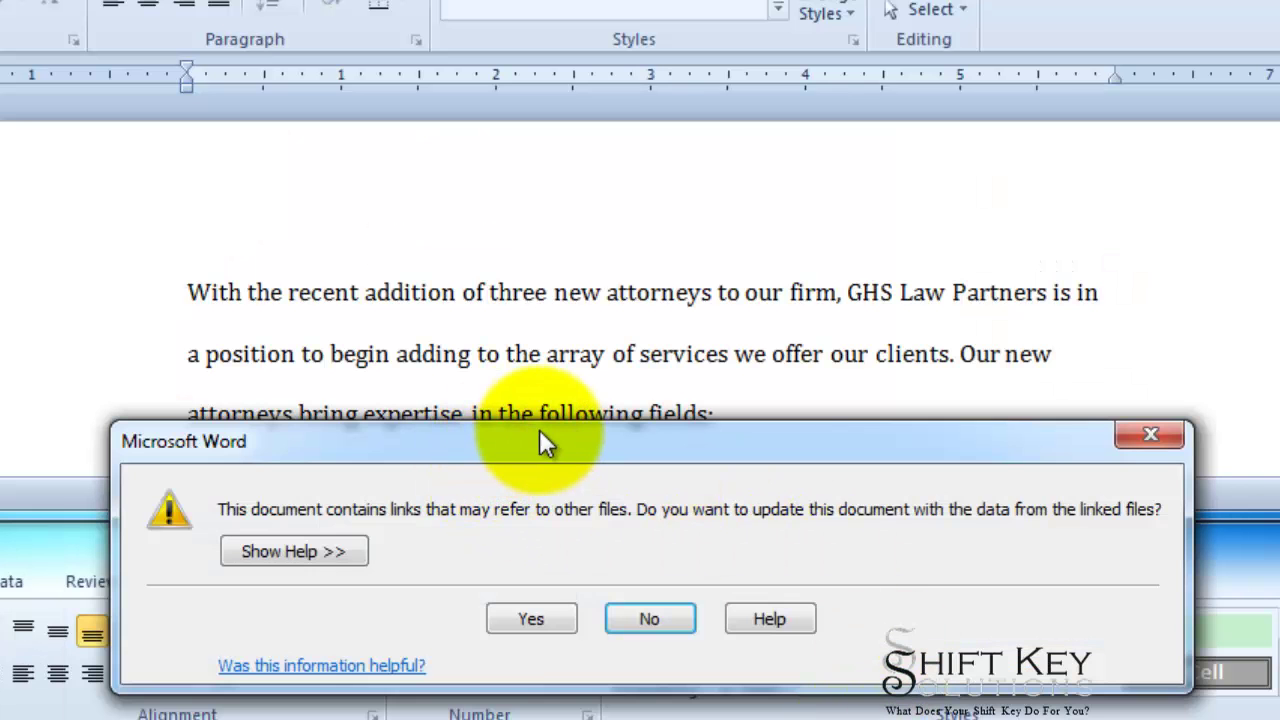
pyautogui.moveTo(540, 435); pyautogui.dragTo(908, 63)
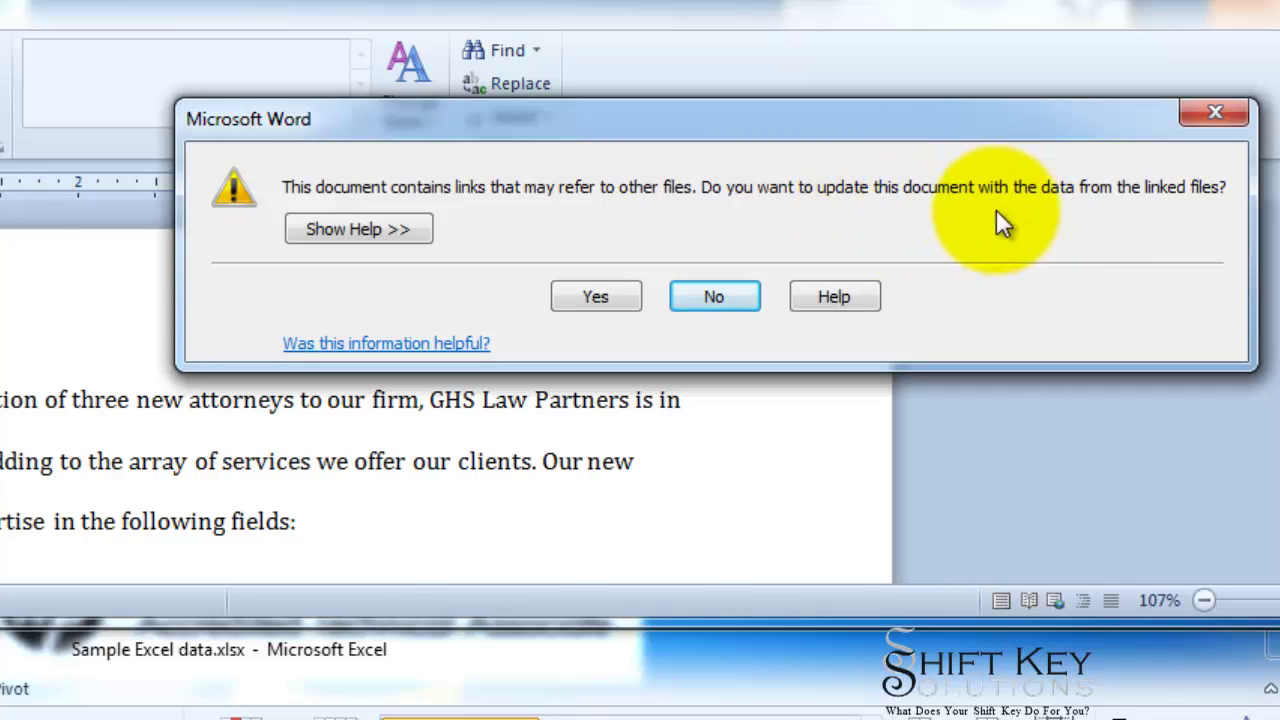
# Accept updating the reopened document with data from its linked Excel files.
pyautogui.click(596, 296)
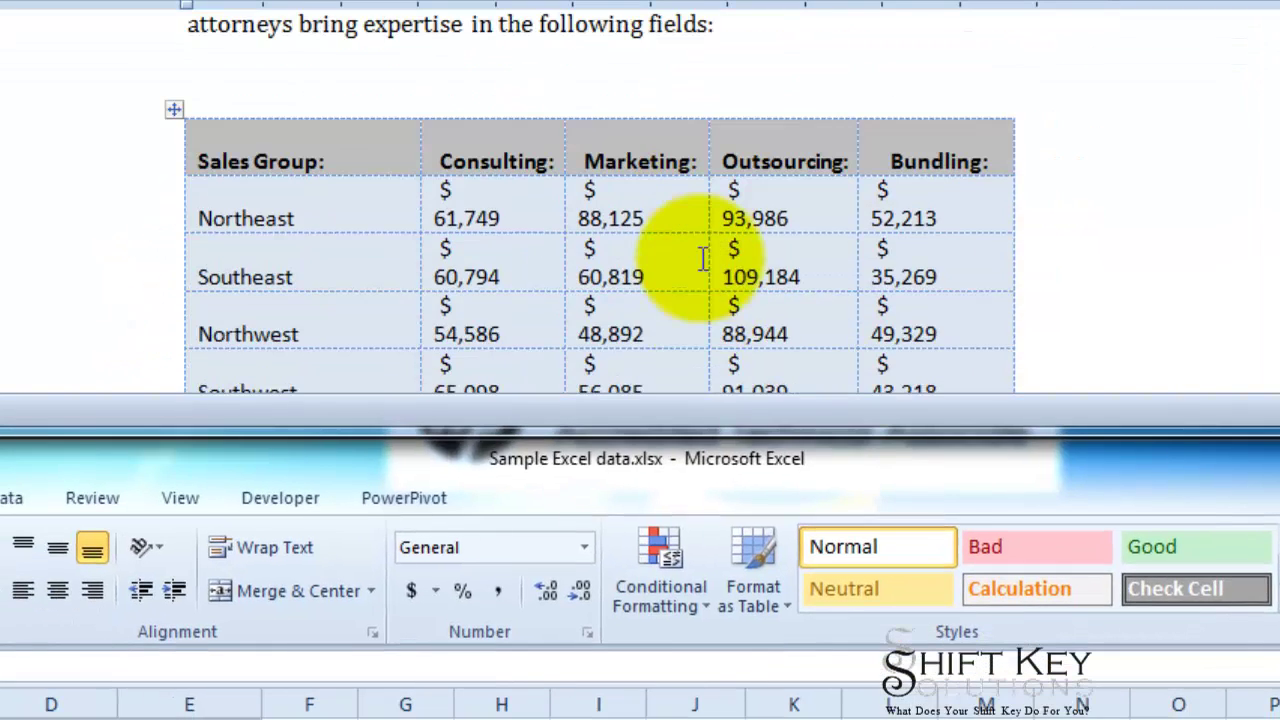
pyautogui.scroll(-1, 700, 257)
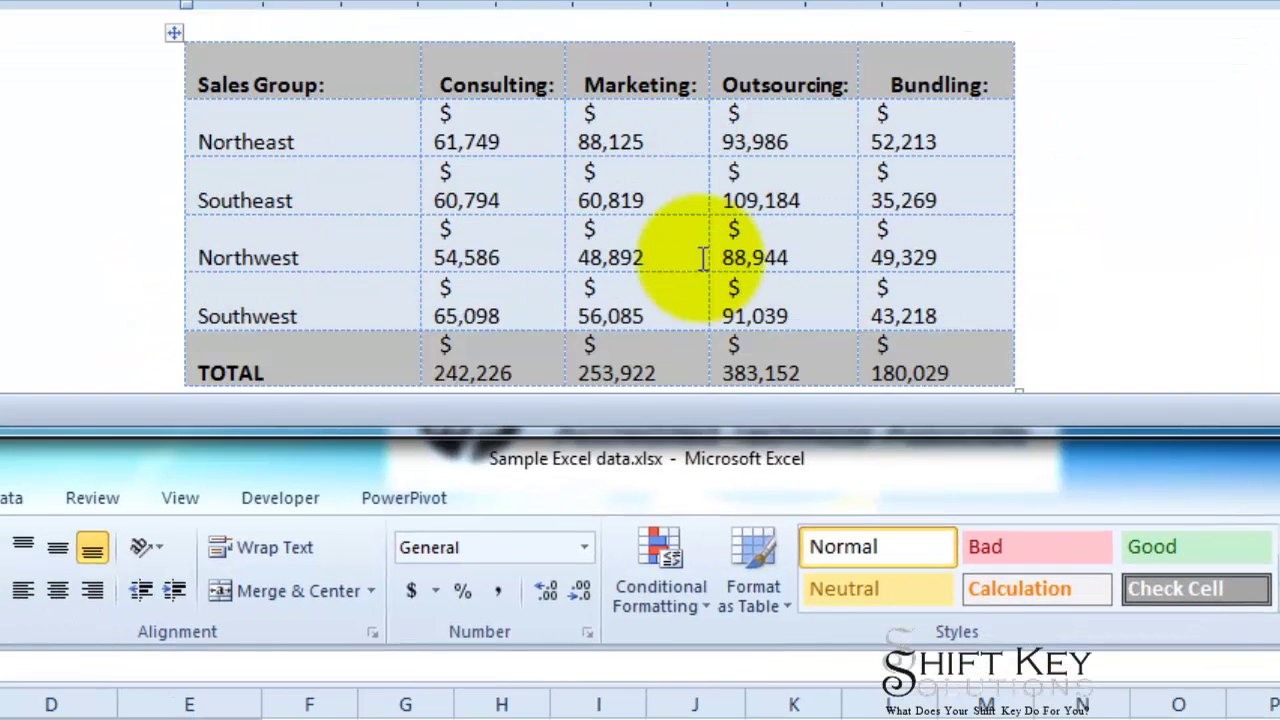
pyautogui.scroll(-1, 803, 217)
pyautogui.scroll(1, 497, 187)
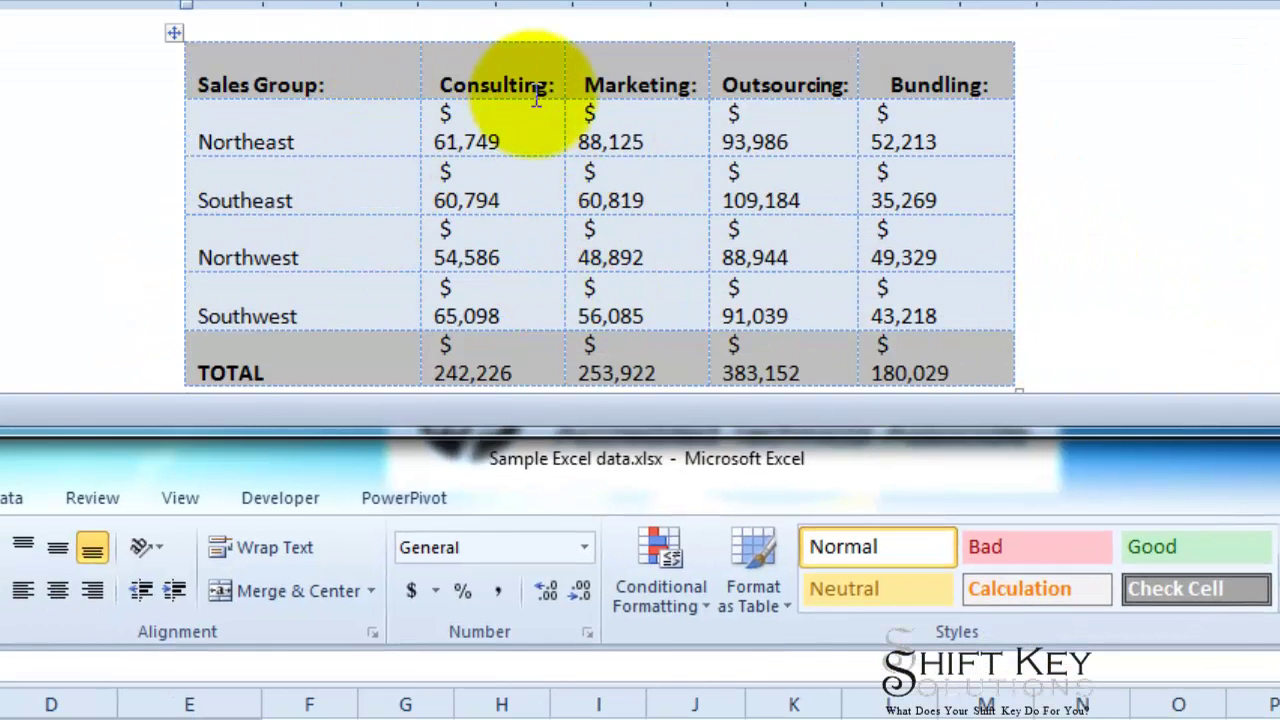
# AutoFit the linked table to its contents and move to the empty line below it.
pyautogui.click(514, 75)
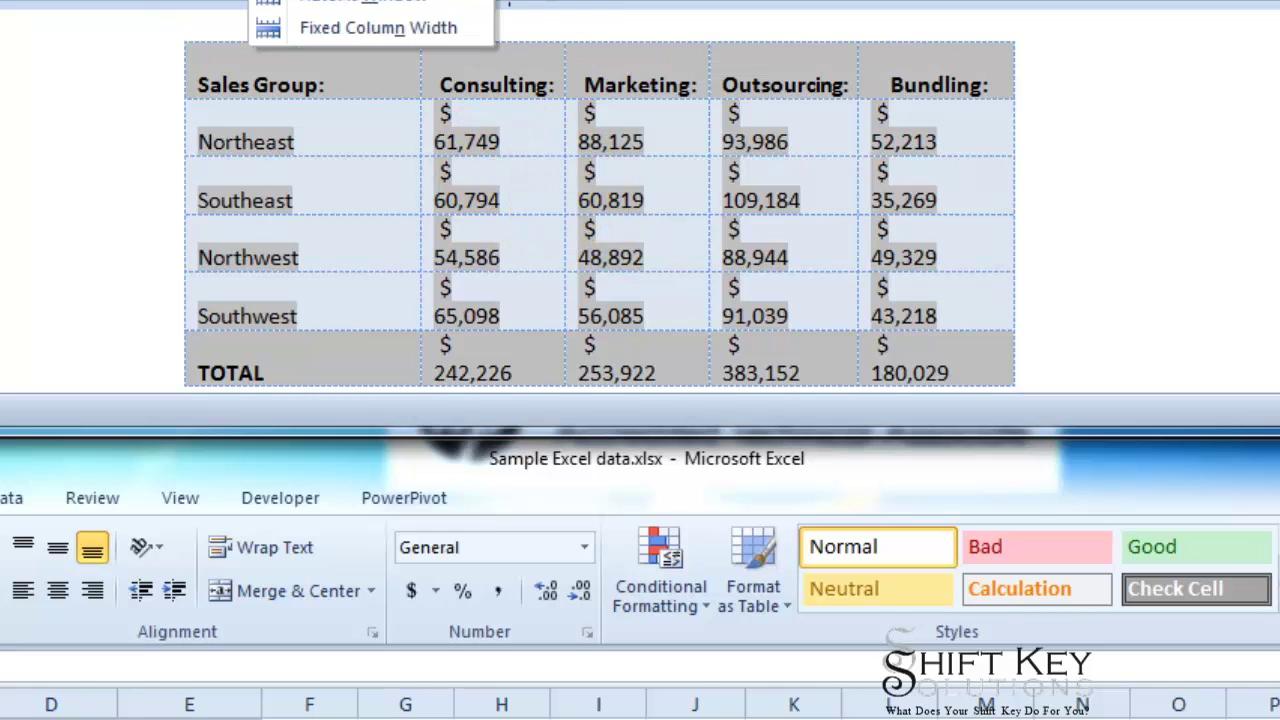
pyautogui.click(365, 2)
pyautogui.click(1088, 220)
pyautogui.press('Down')
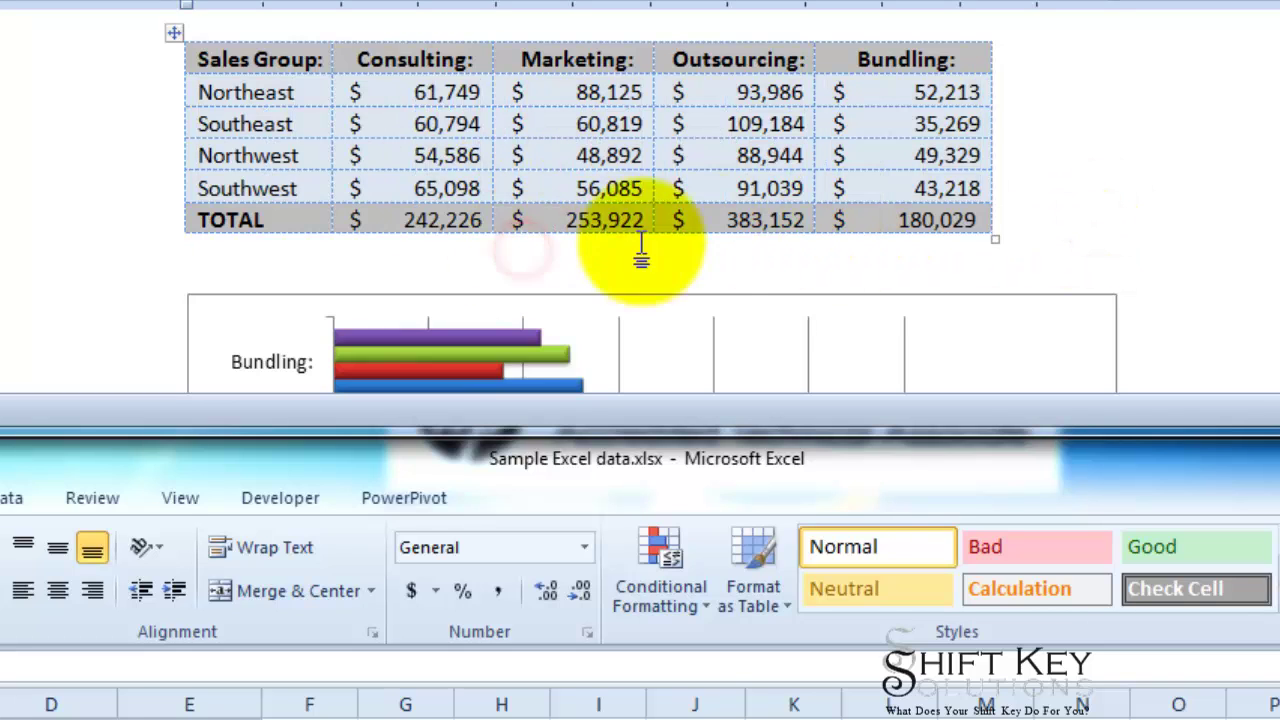
pyautogui.scroll(-7, 709, 238)
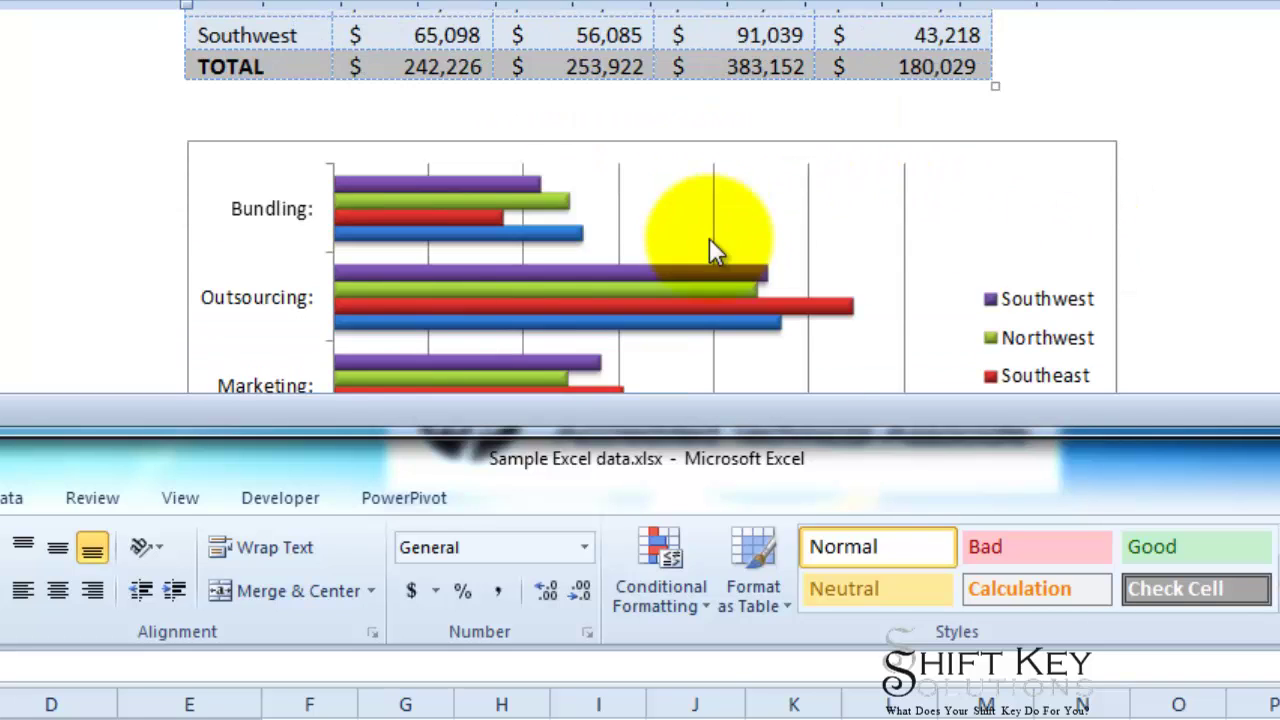